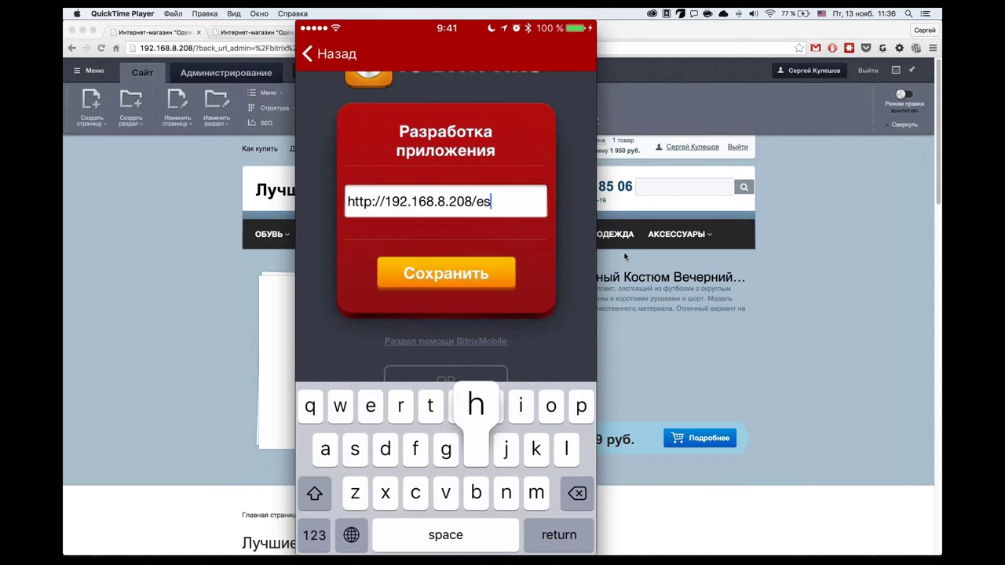
type("_")
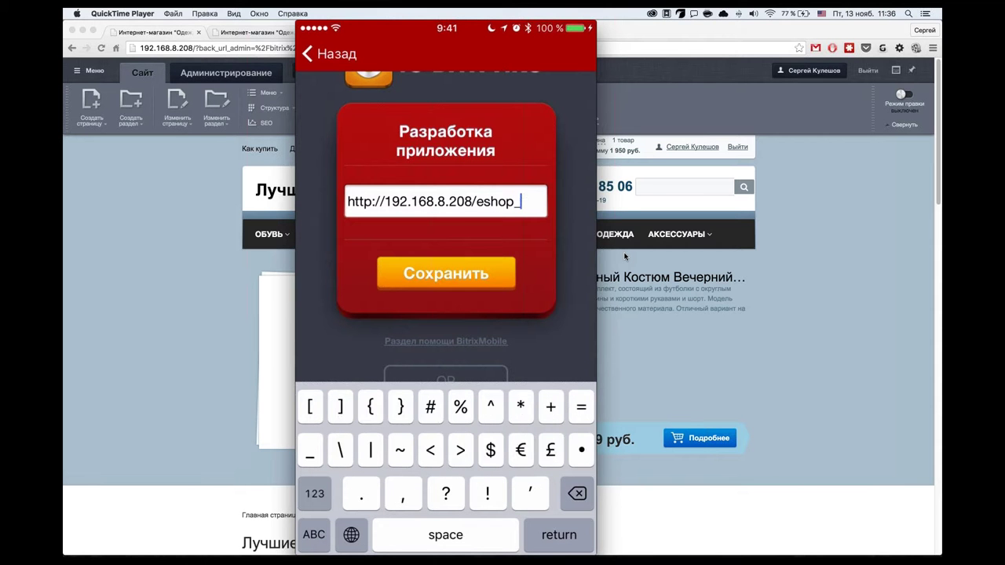
type("app")
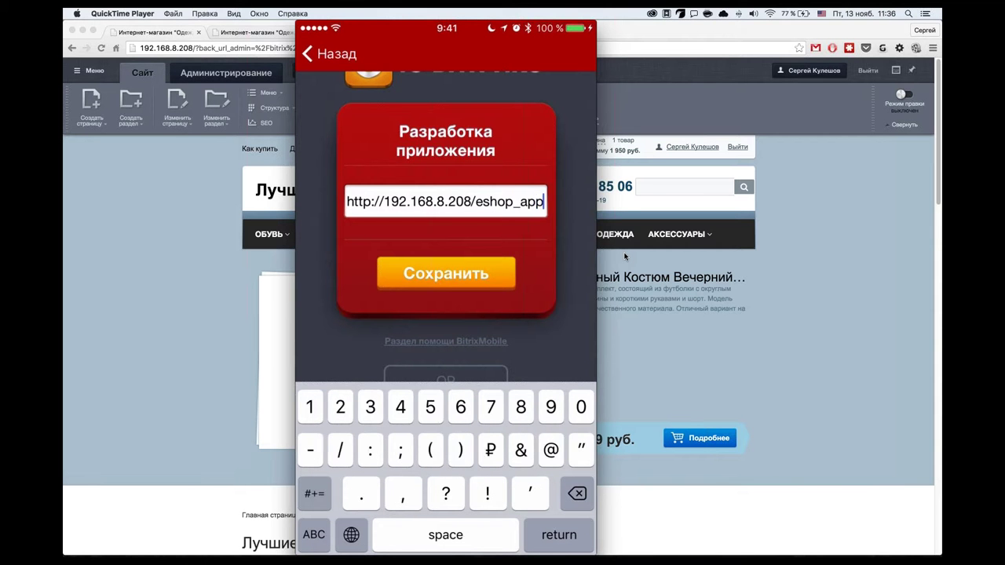
type("/")
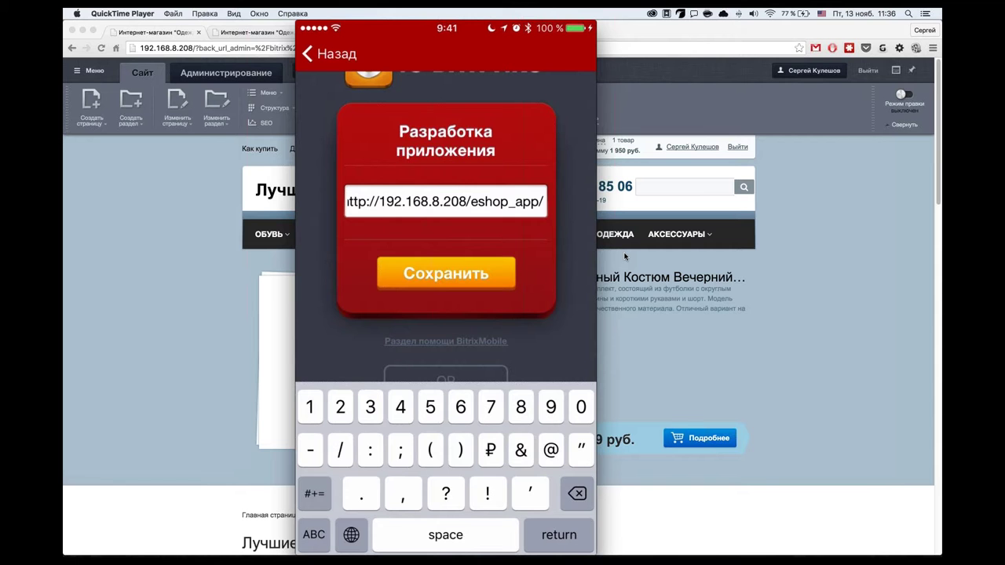
left_click(446, 273)
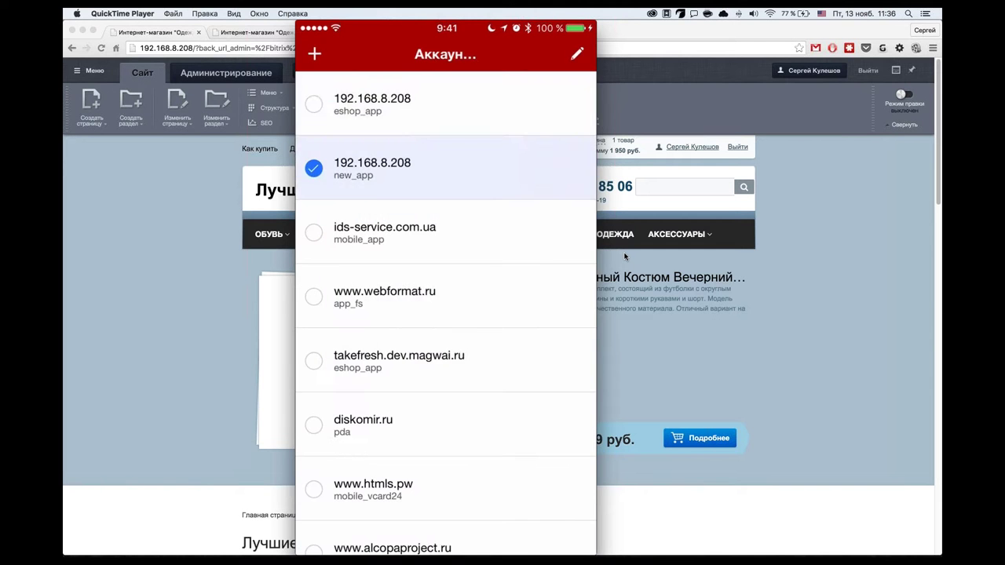
left_click(372, 104)
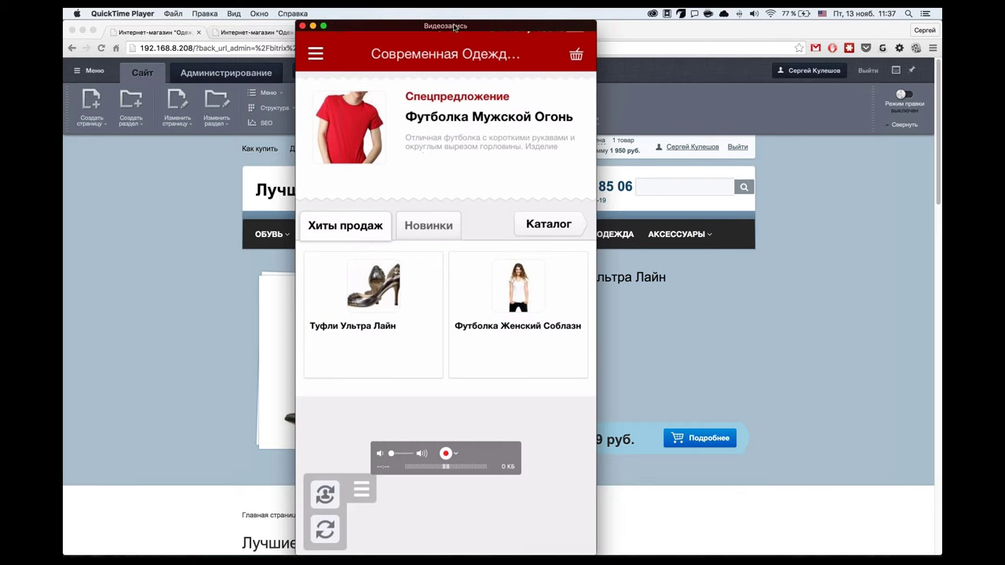
Move the phone mirroring window aside and look through the shop's home page and banner slides in Chrome to compare with the phone app.
left_click_drag(452, 25, 766, 25)
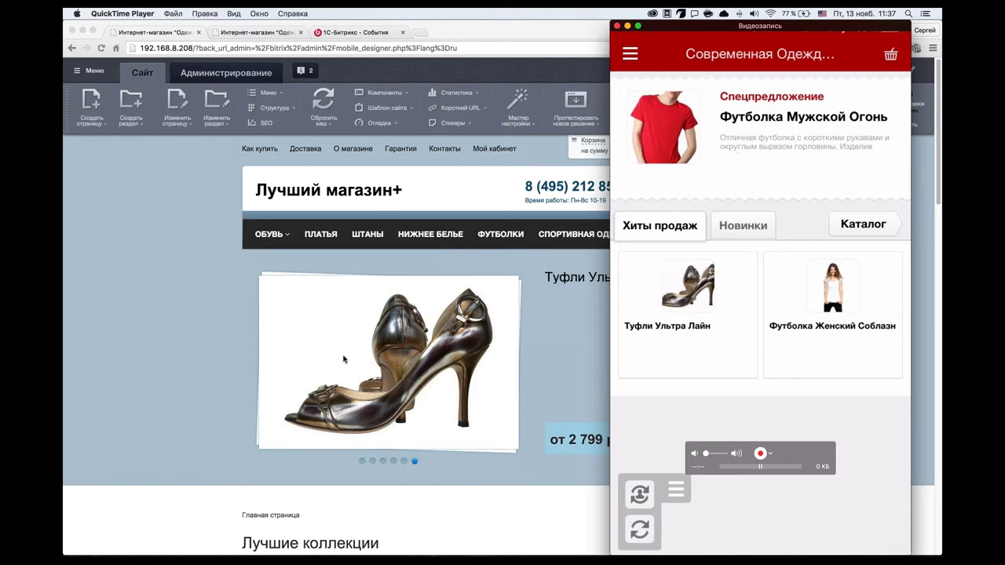
left_click(170, 344)
scroll(179, 353, "down", 10)
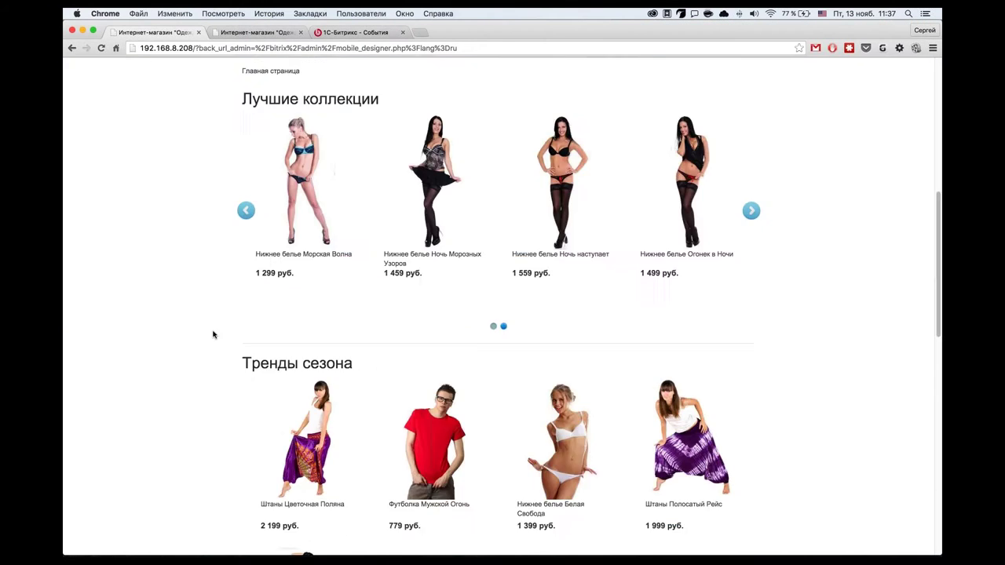
scroll(213, 332, "up", 8)
left_click(260, 289)
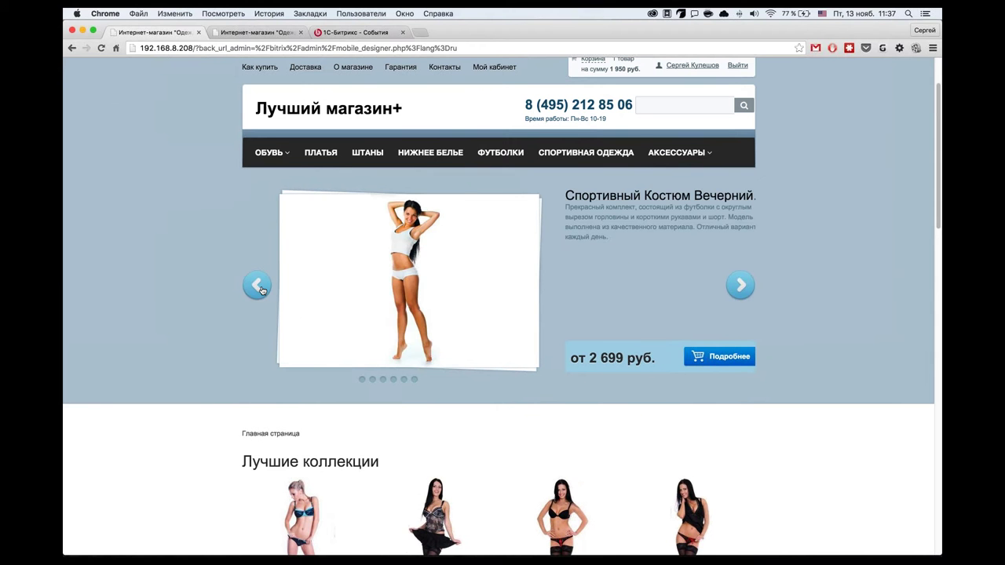
left_click(261, 289)
left_click(261, 290)
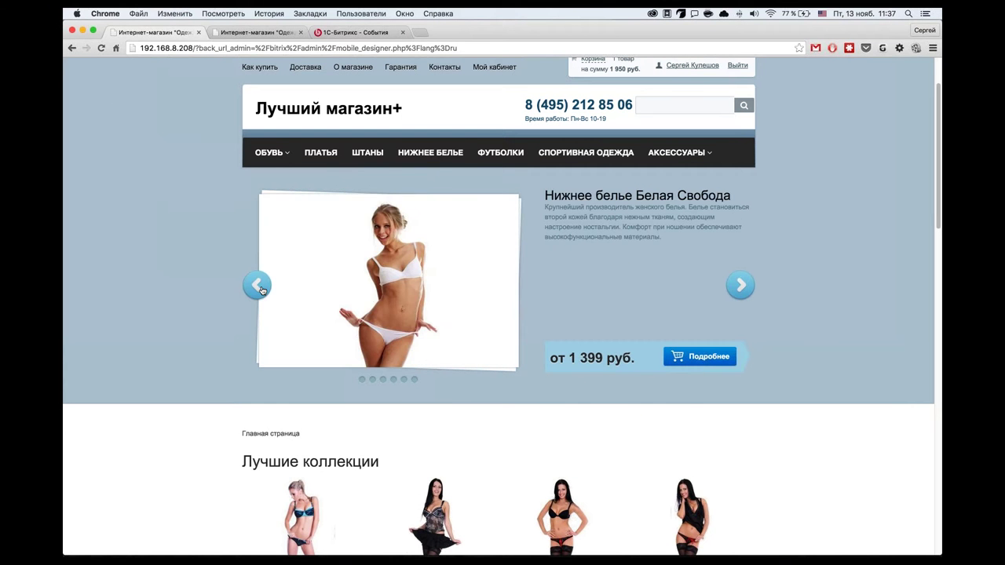
left_click(262, 290)
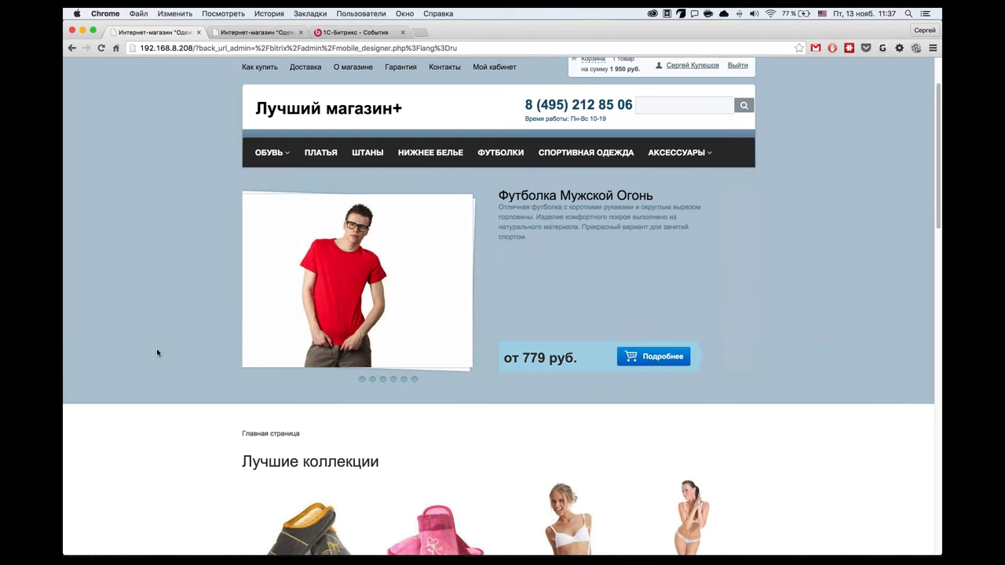
key("super+Tab")
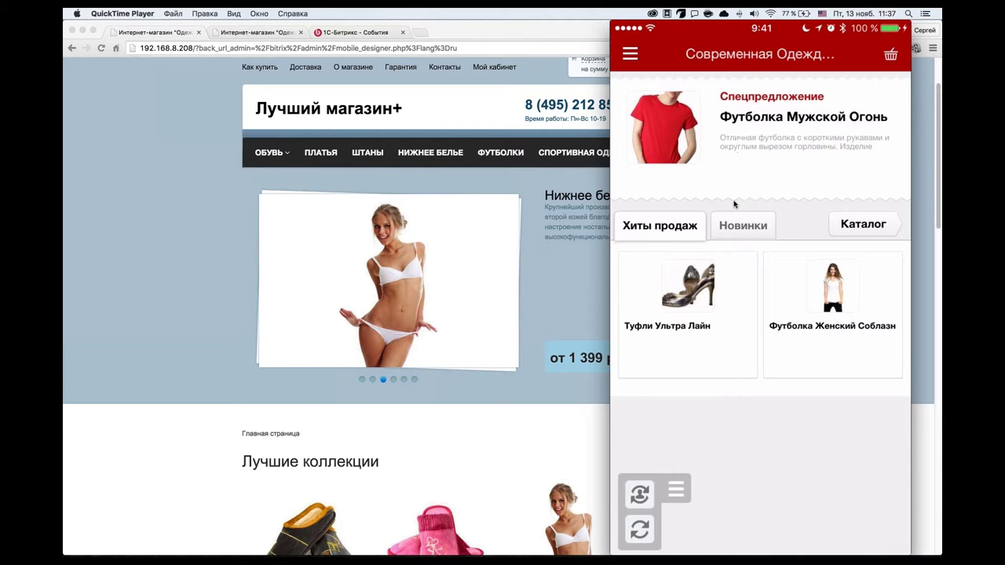
Load 192.168.8.208/eshop_app/ in Chrome and turn on the site's edit mode for that page.
left_click(196, 47)
left_click_drag(195, 47, 469, 48)
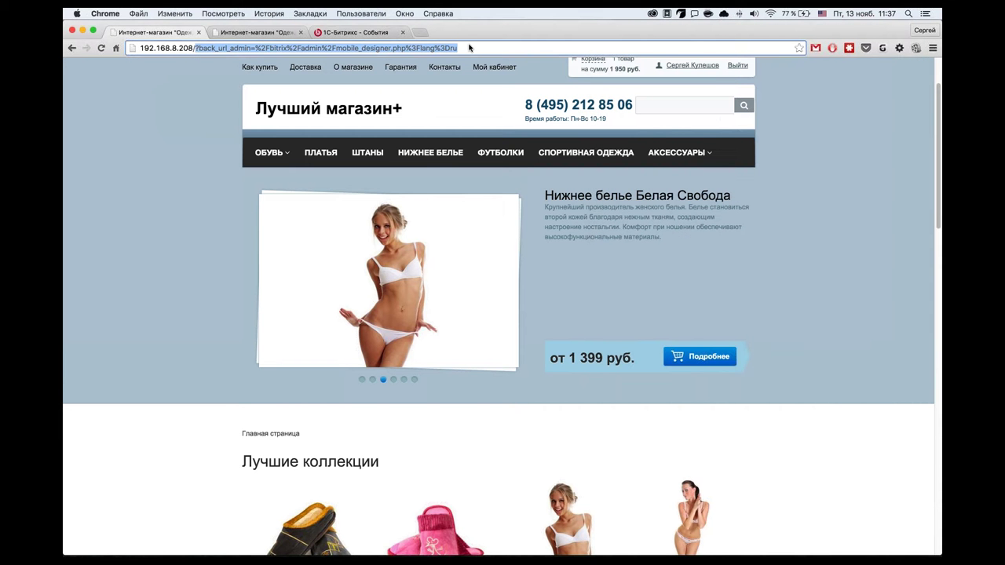
type("eshop_app/")
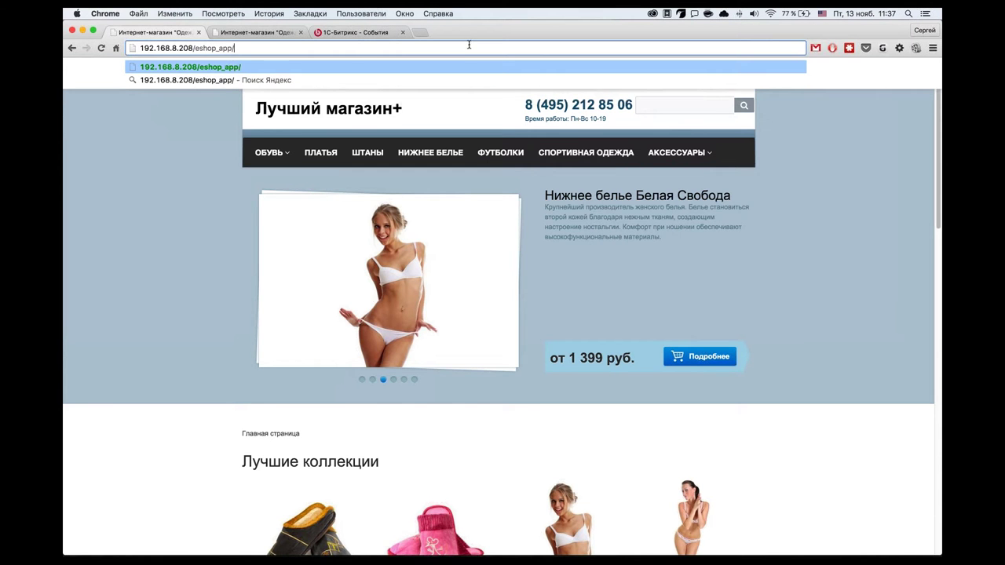
key("Return")
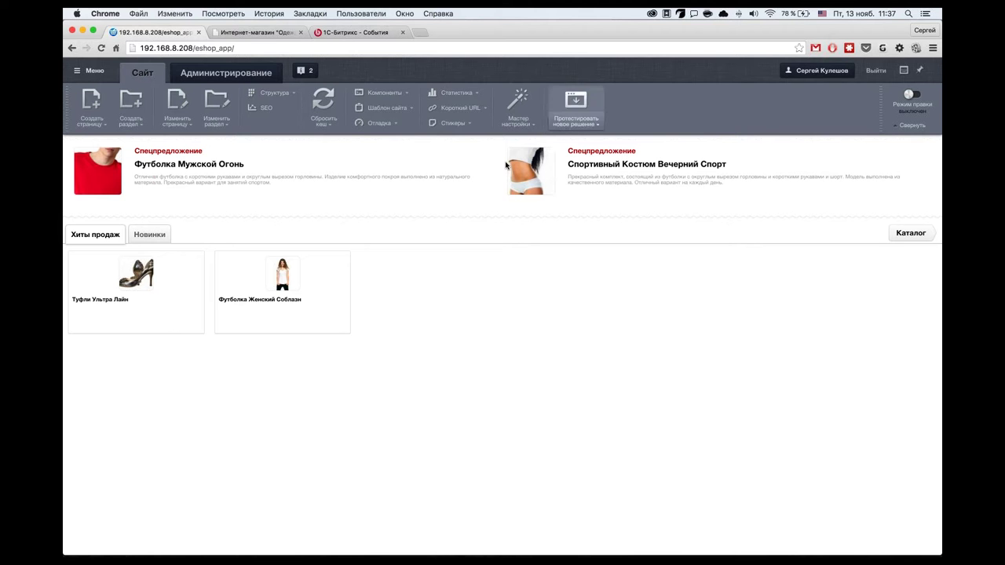
left_click(909, 95)
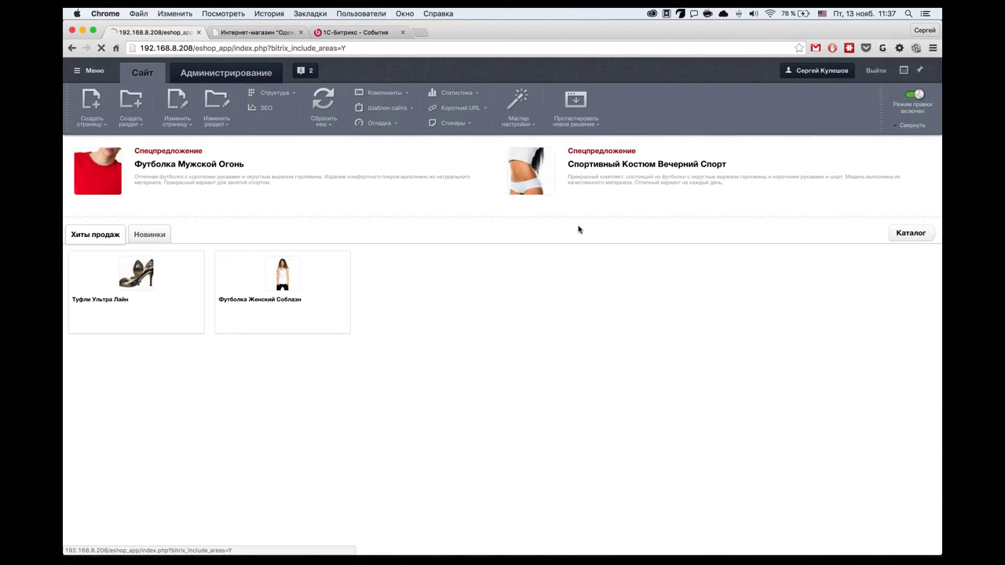
Set the product type displayed by the special-offer slider component to [SALELEADER] Лидер продаж, save, and check the result in the phone app.
left_click(90, 128)
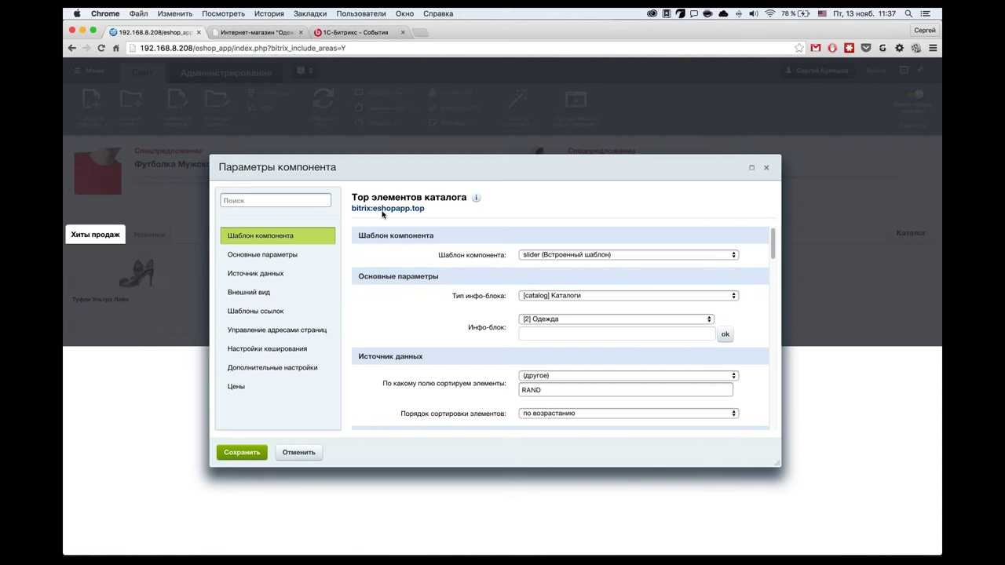
scroll(493, 303, "down", 1)
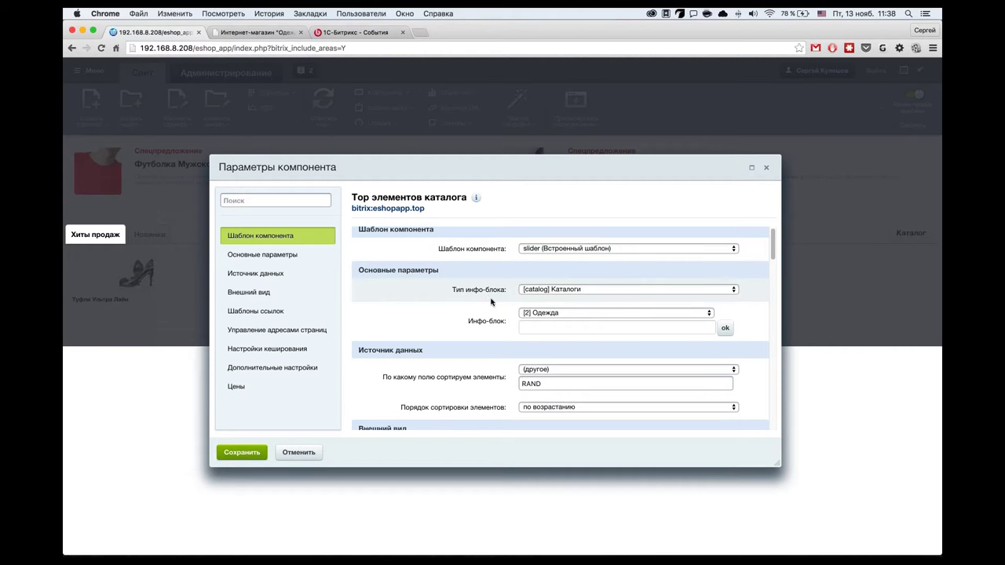
left_click(592, 290)
left_click(471, 328)
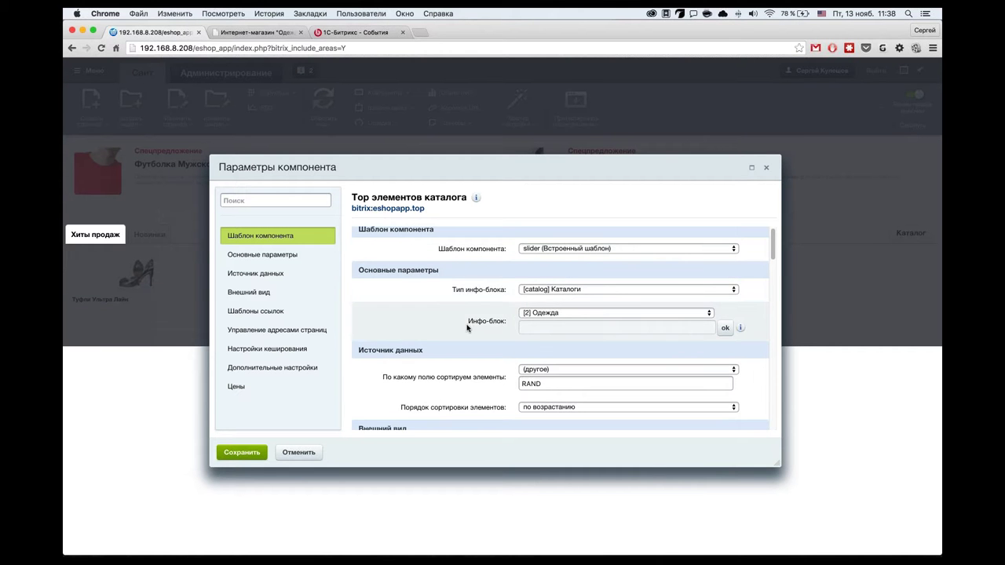
scroll(480, 326, "down", 5)
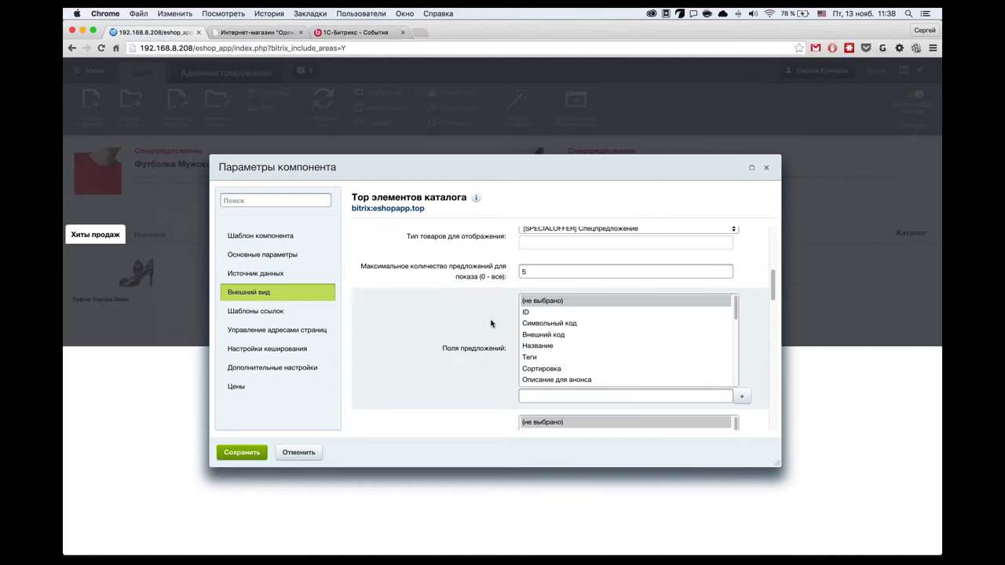
scroll(490, 323, "up", 3)
left_click(613, 331)
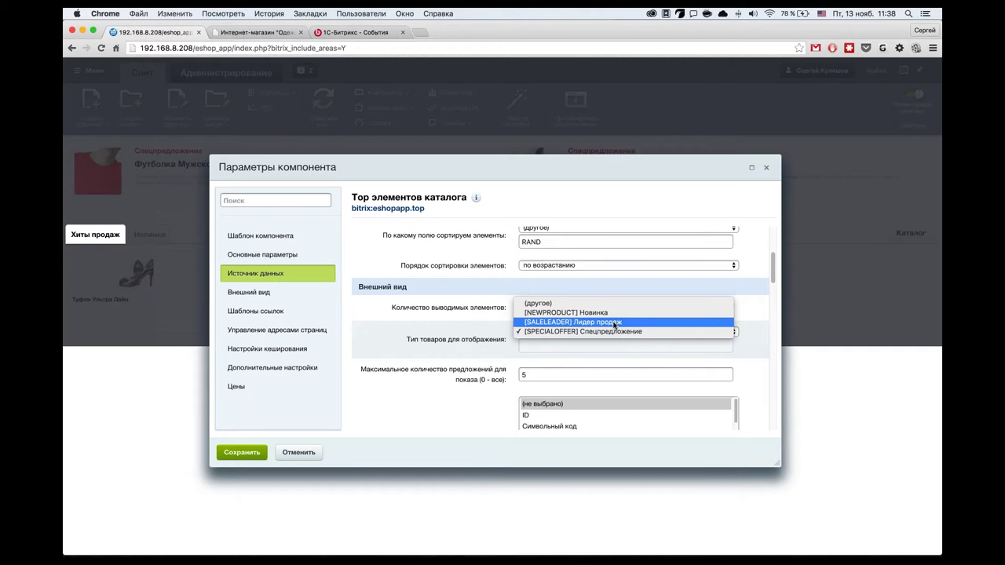
left_click(614, 323)
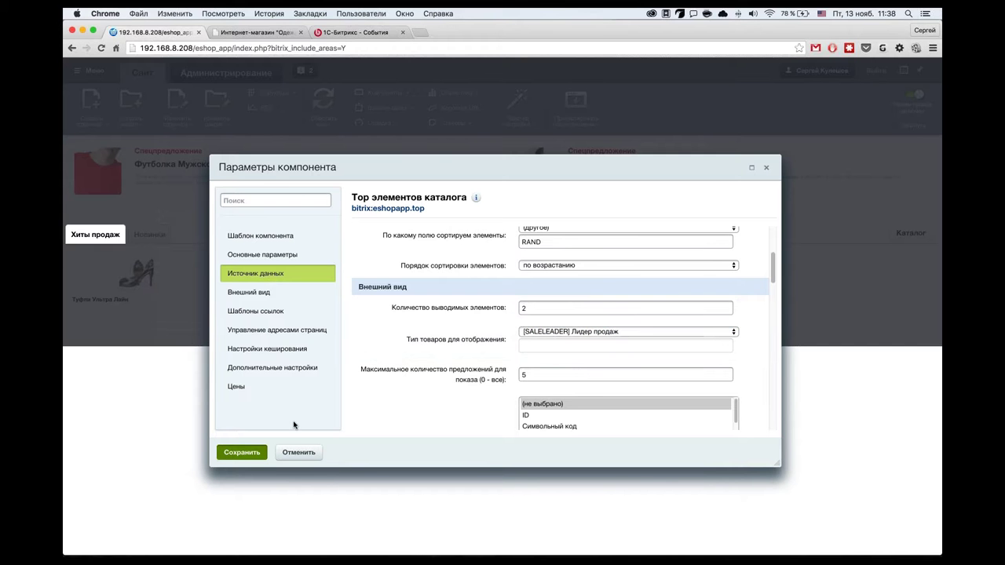
key("Return")
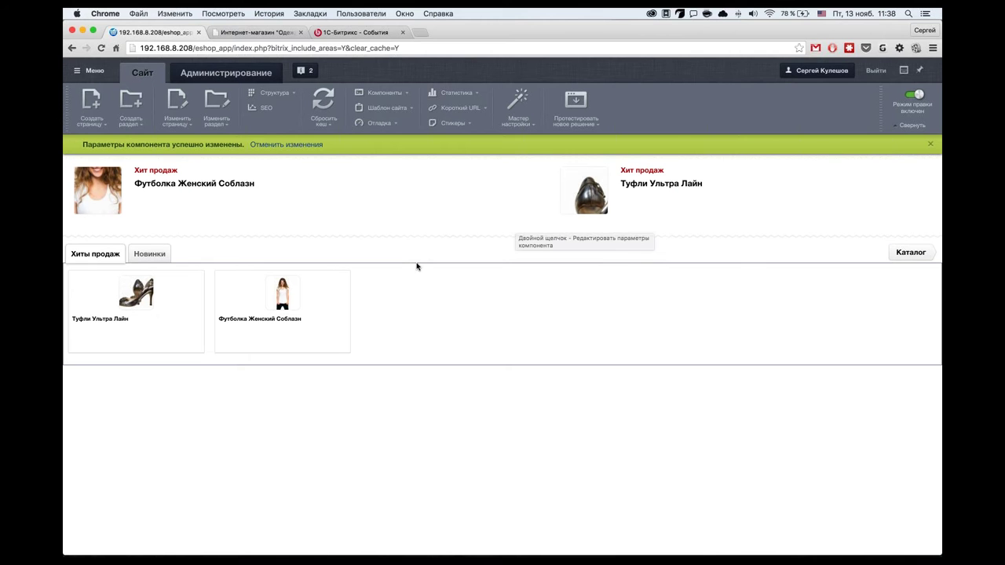
key("super+Tab")
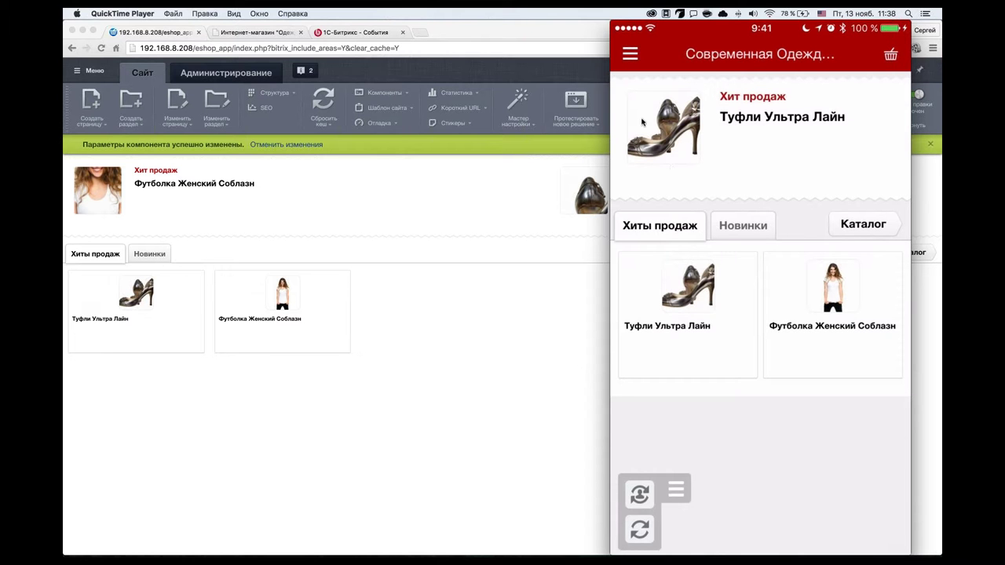
mouse_move(665, 164)
Go to the eshop_app folder in the site administration in Chrome and open .eshopapp_menu.php for editing as PHP.
left_click(232, 76)
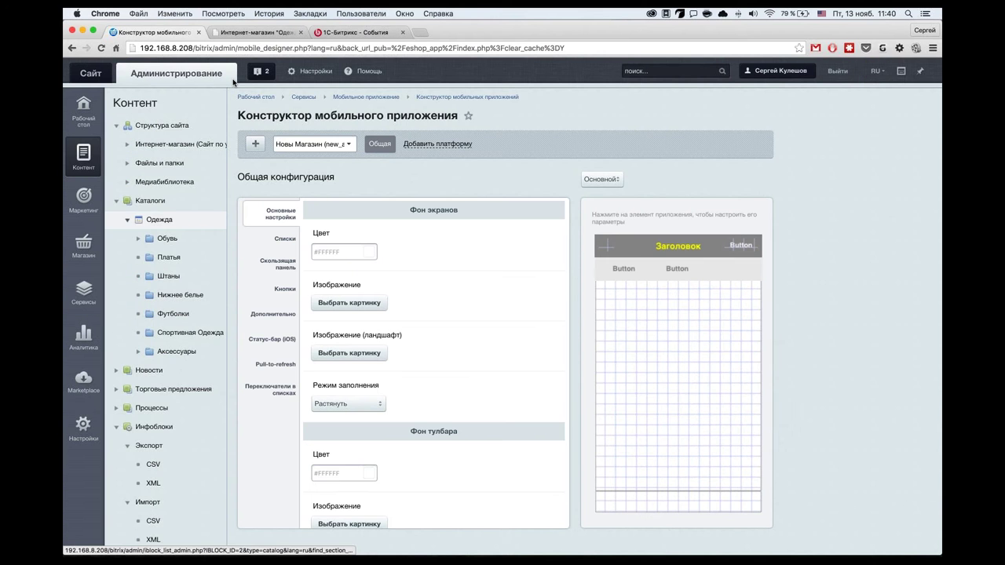
left_click(127, 162)
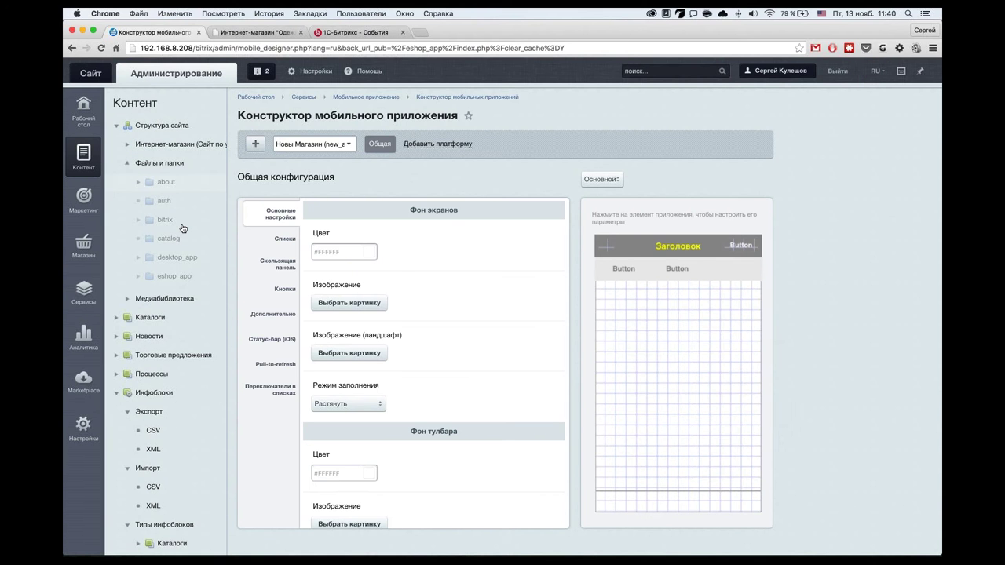
left_click(187, 277)
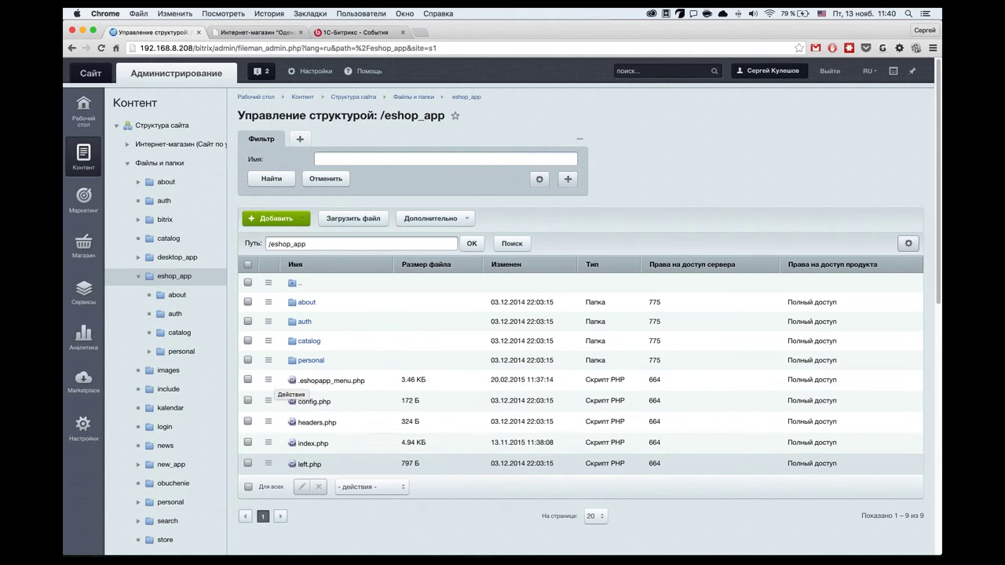
left_click(268, 381)
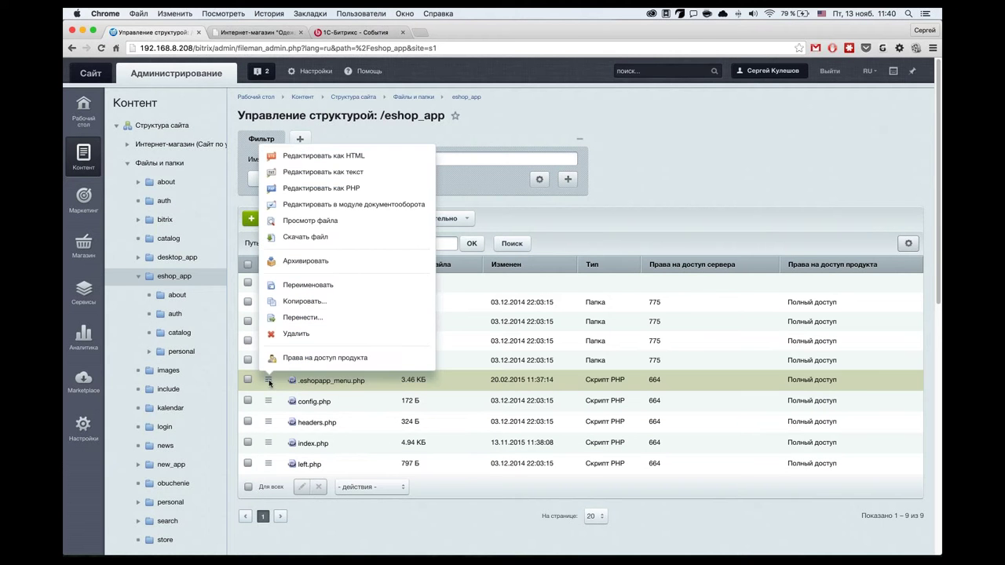
left_click(337, 188)
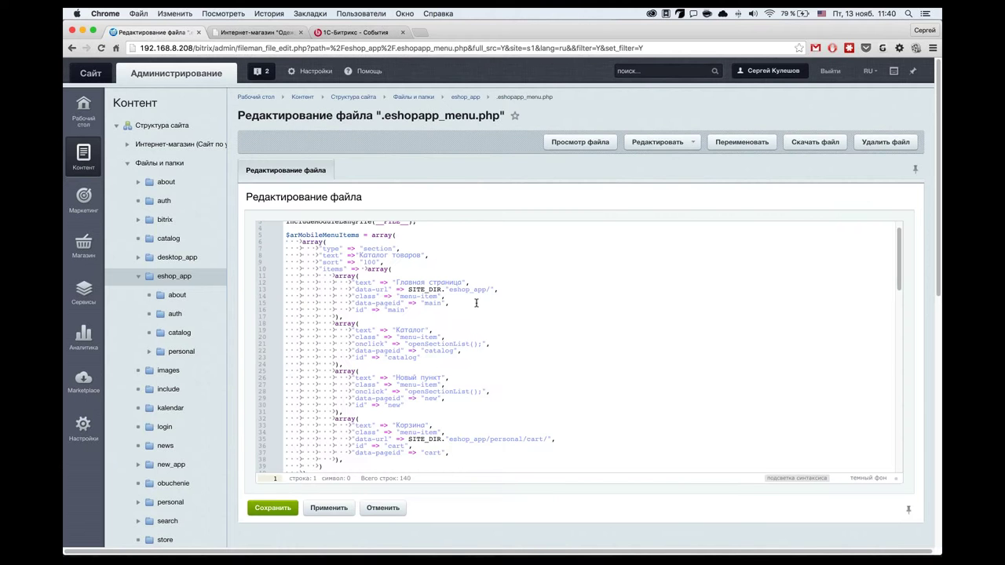
Delete the whole "Новый пункт" array from the menu file, apply the change, and check the side menu in the phone app.
scroll(469, 390, "down", 2)
scroll(470, 390, "down", 1)
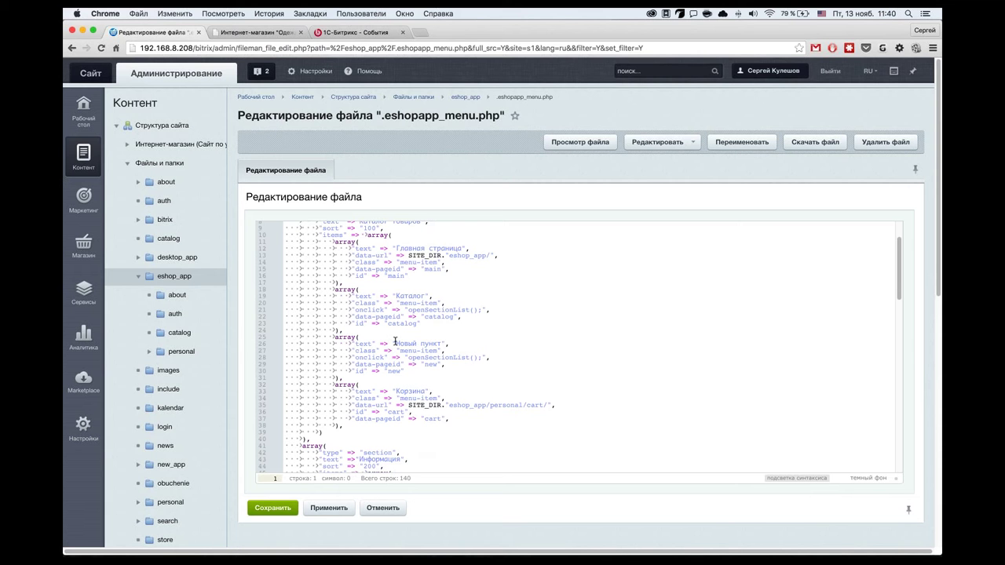
left_click_drag(395, 340, 444, 349)
key("super+Tab")
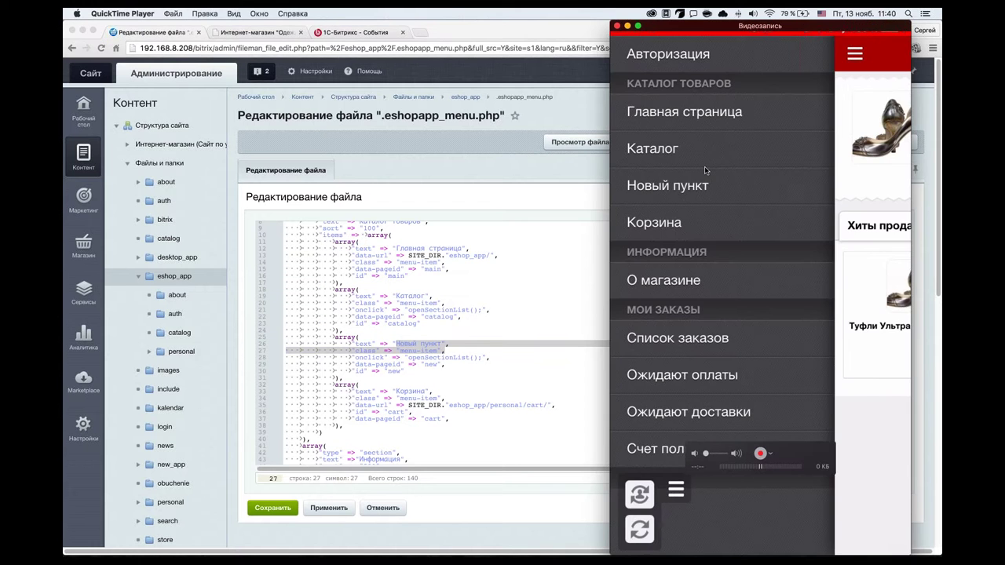
left_click(347, 379)
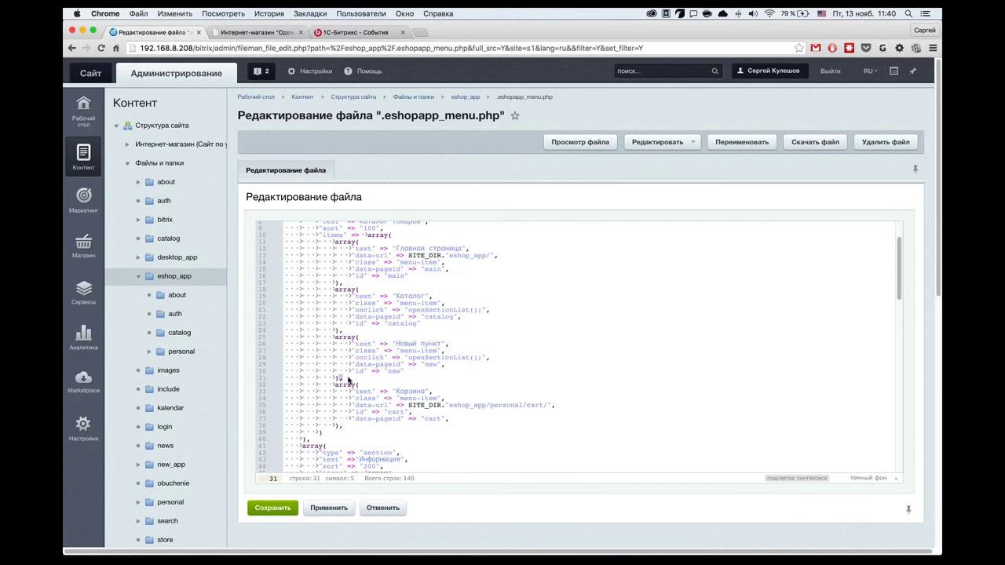
left_click_drag(348, 380, 239, 341)
key("BackSpace")
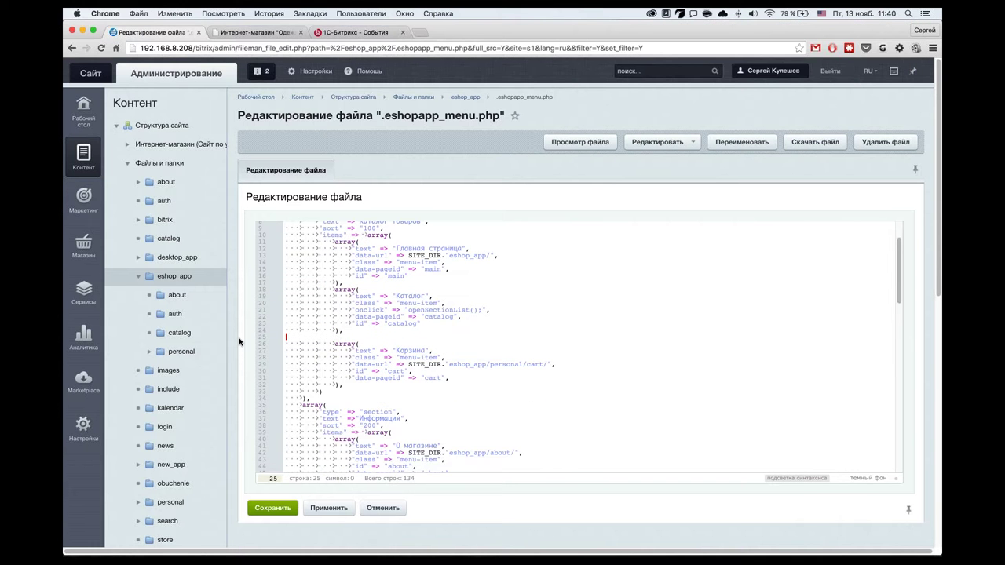
key("BackSpace")
key("ctrl+s")
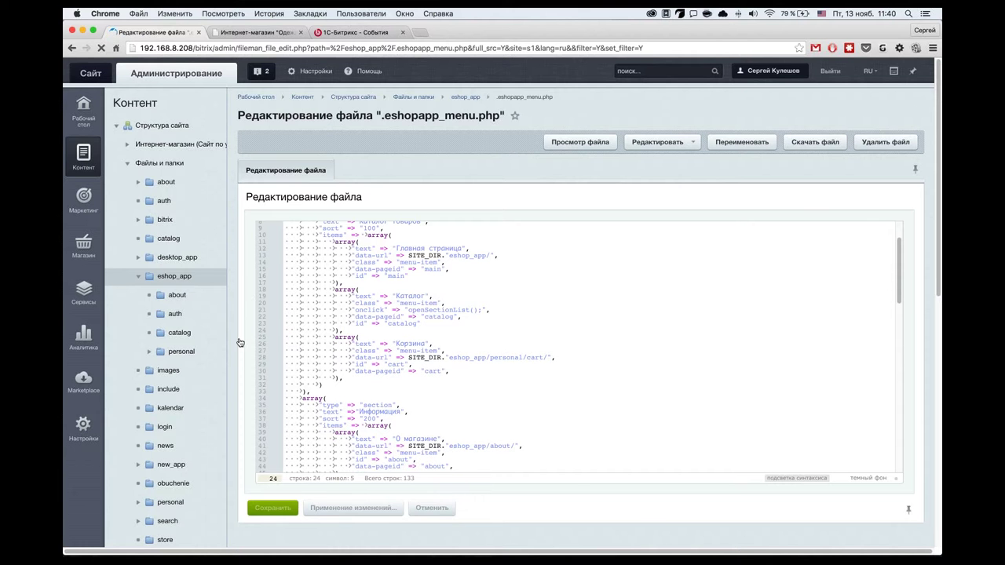
key("super+Tab")
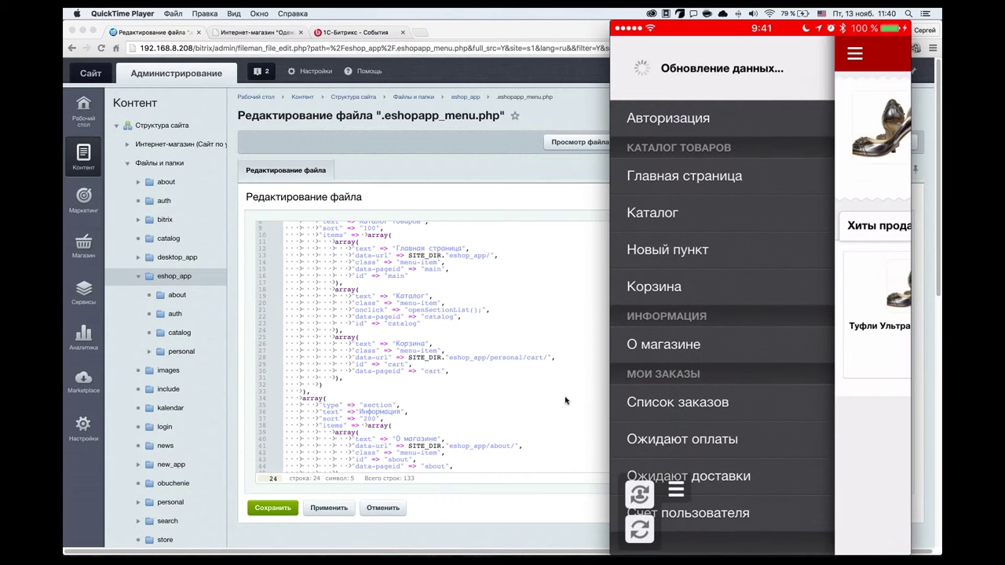
mouse_move(736, 354)
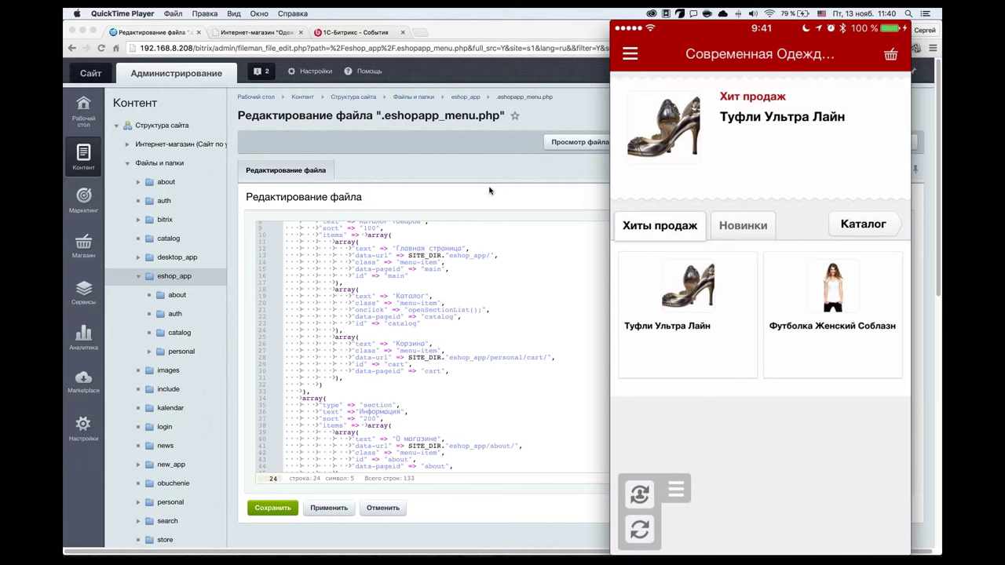
Switch to Chrome and go to Конструктор мобильных приложений under Сервисы in the site administration.
mouse_move(731, 307)
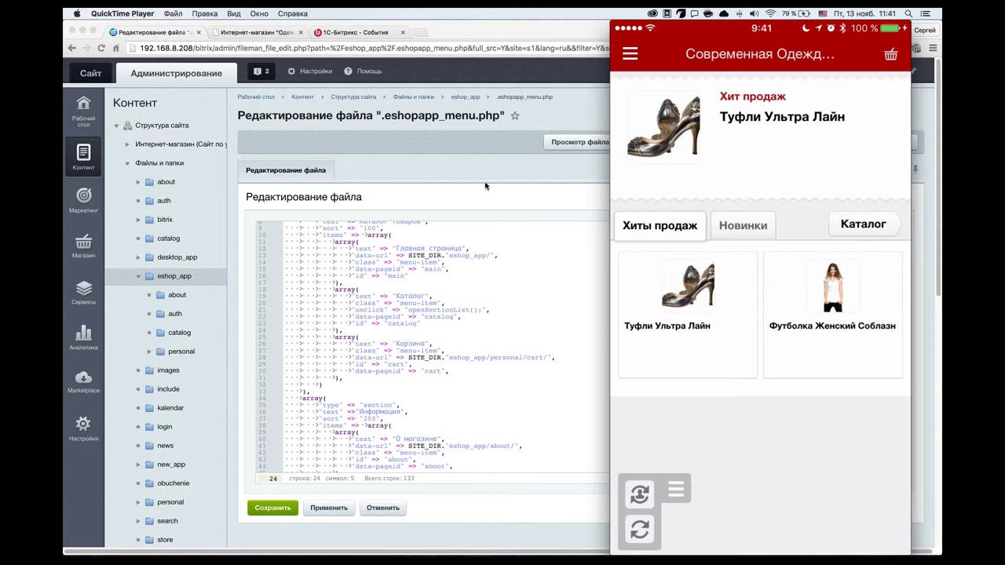
mouse_move(719, 227)
left_click(397, 173)
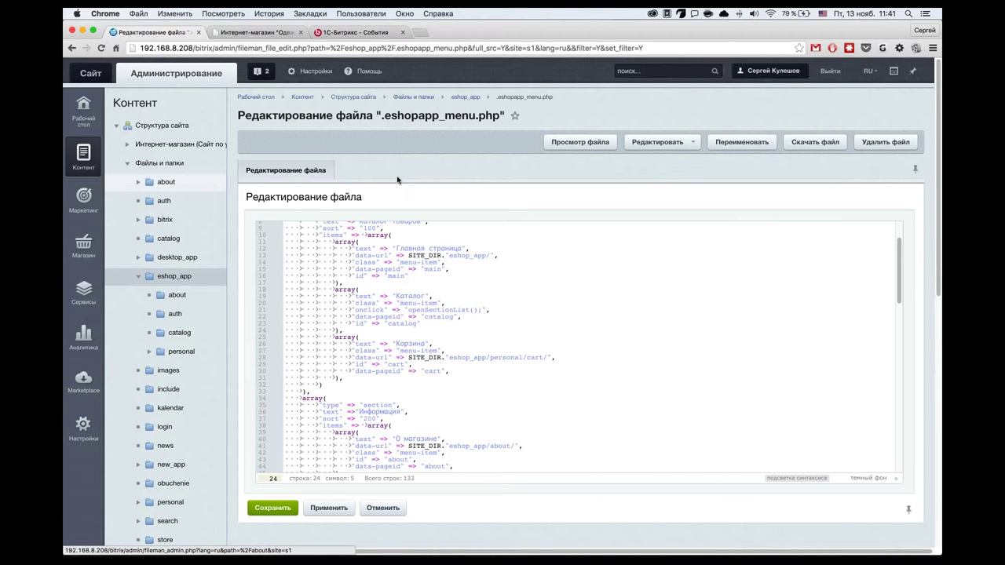
left_click(84, 294)
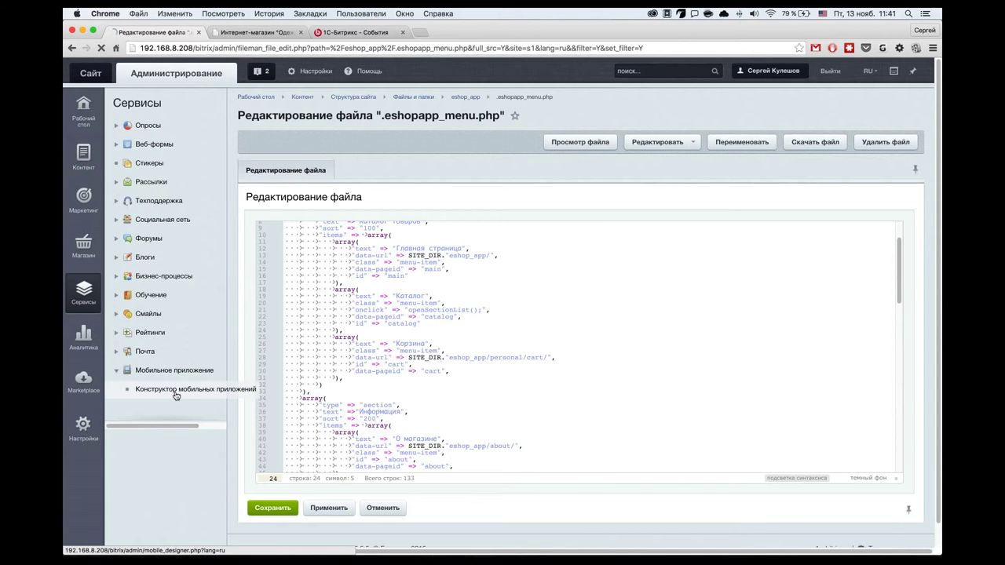
left_click(176, 389)
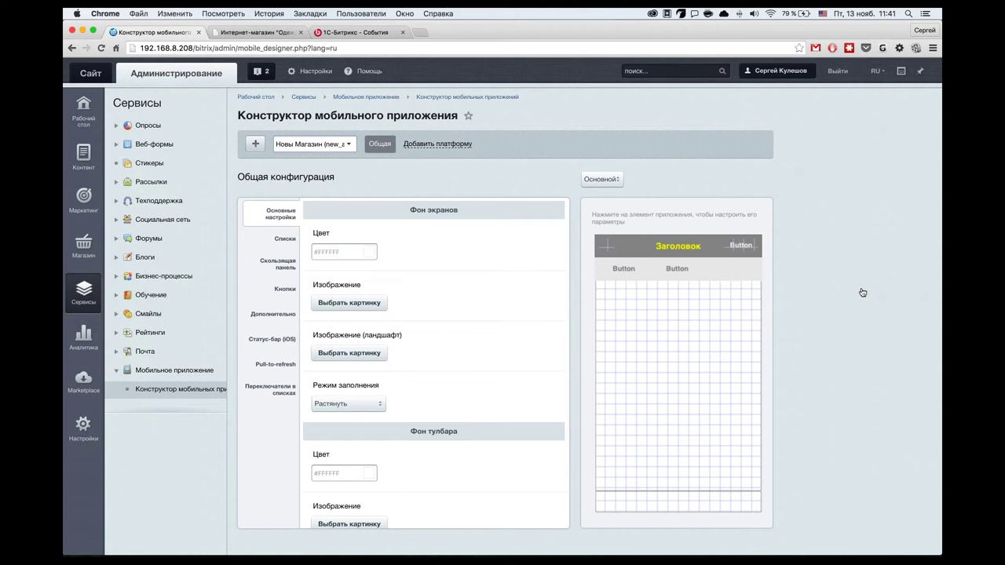
Arrange the Chrome window and the QuickTime phone view side by side and collapse the administration's side menu.
key("super+Tab")
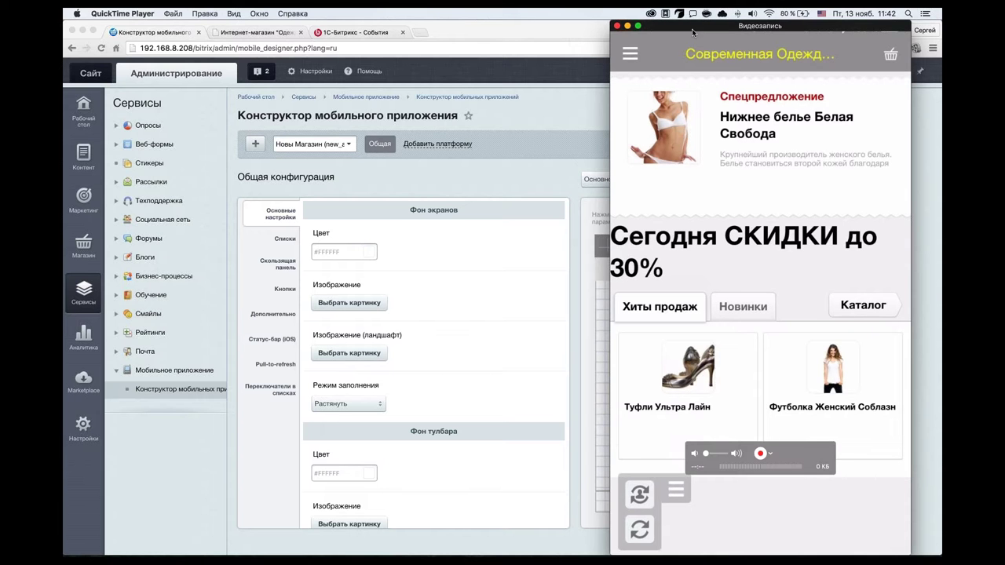
left_click(569, 36)
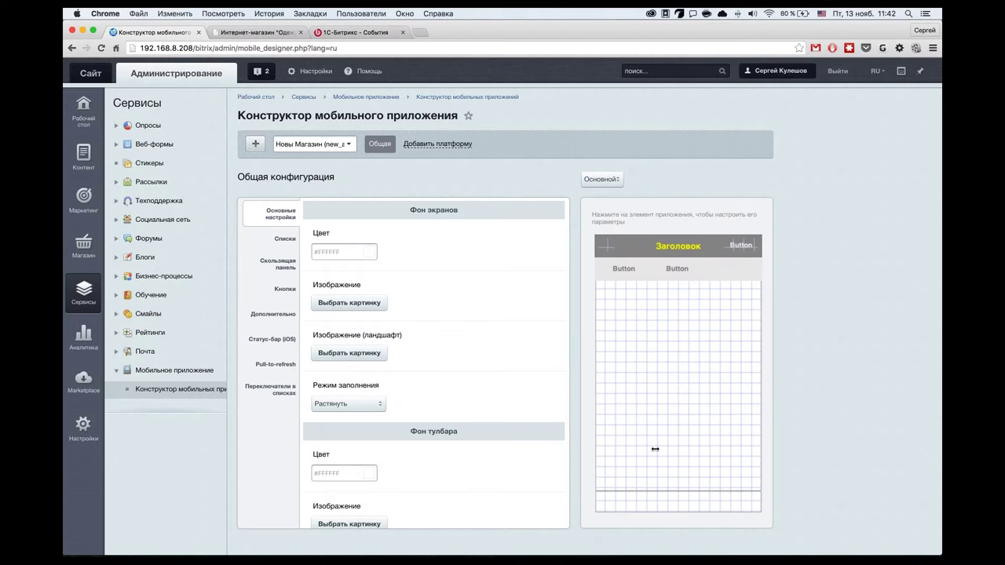
left_click_drag(654, 449, 611, 450)
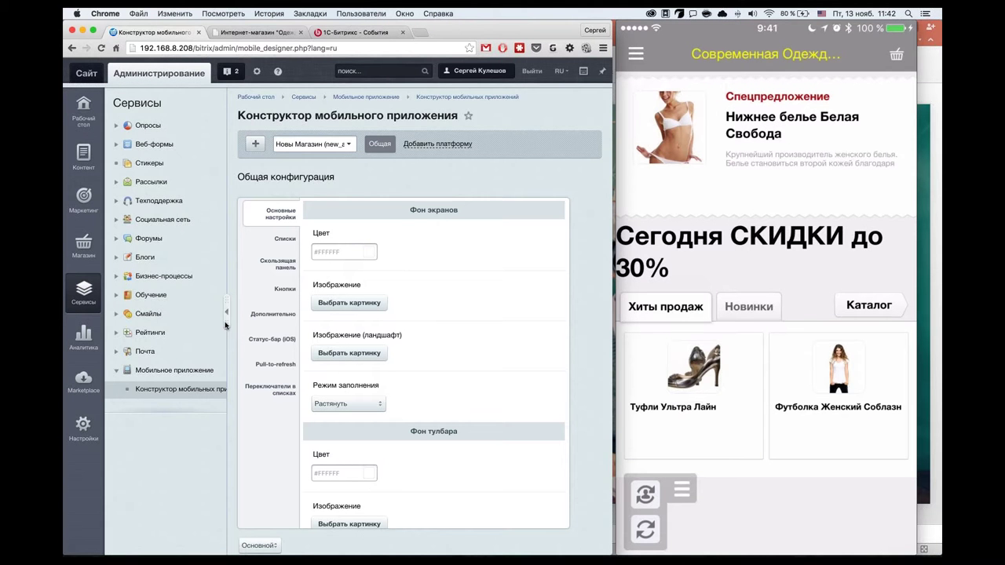
left_click(226, 322)
scroll(515, 372, "down", 1)
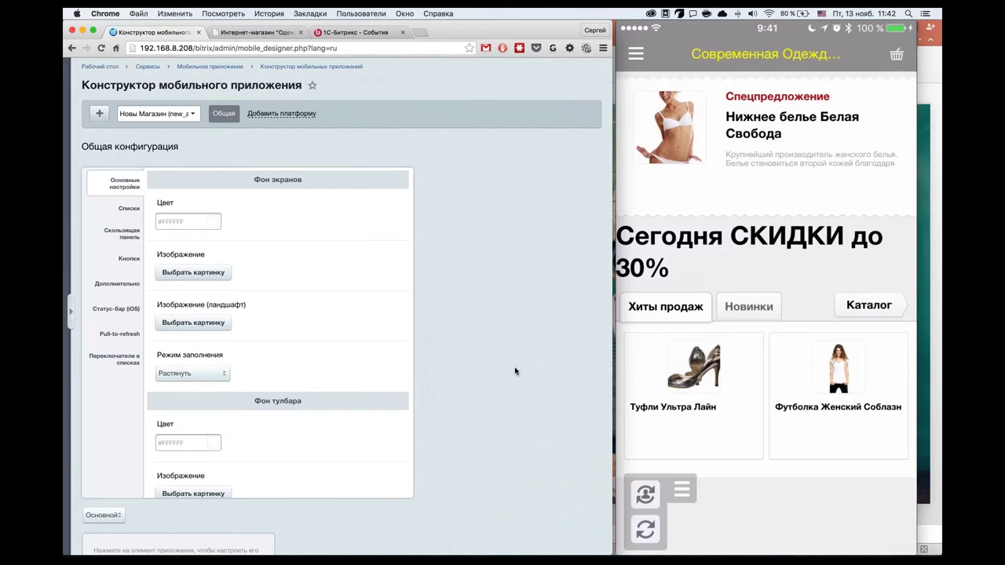
scroll(515, 371, "up", 1)
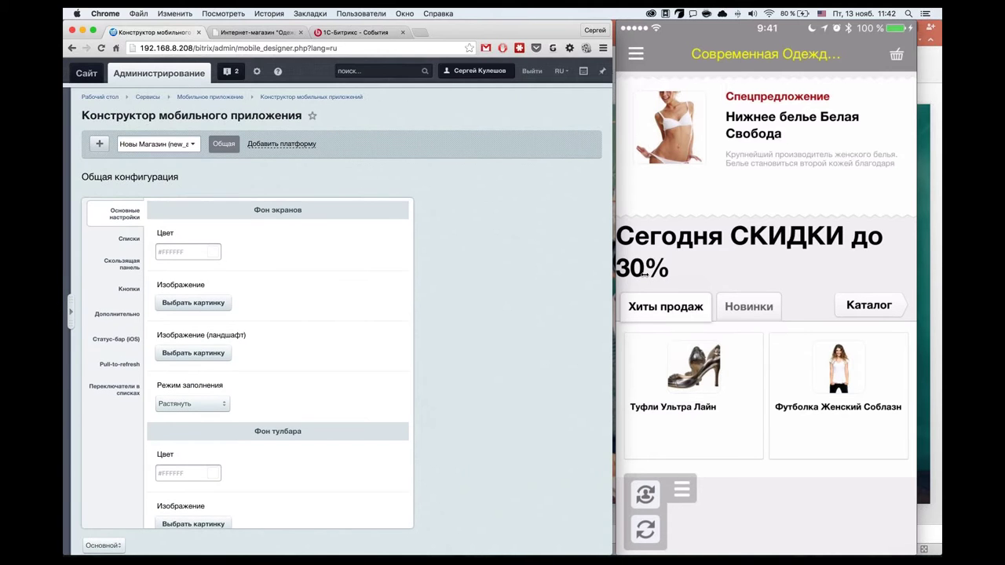
left_click_drag(642, 272, 663, 273)
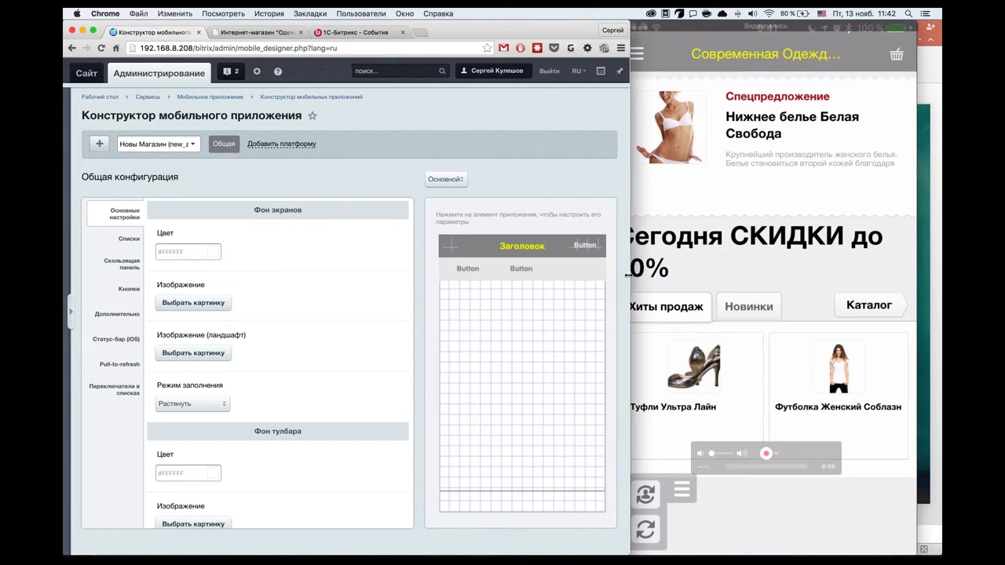
left_click(730, 26)
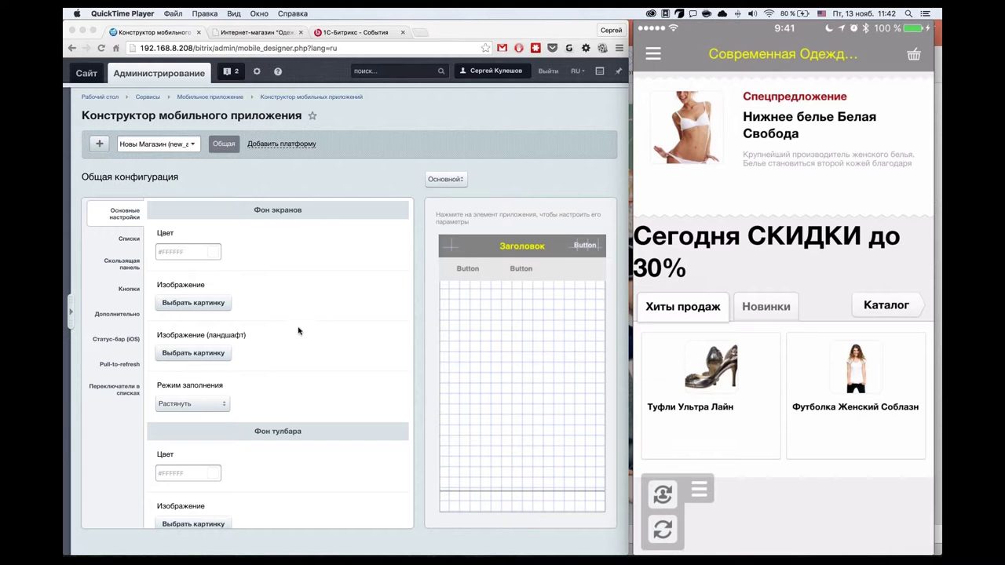
Try #FFFF00 as the screens' background colour, clear it, and set the colour to #FFF799.
scroll(287, 369, "down", 8)
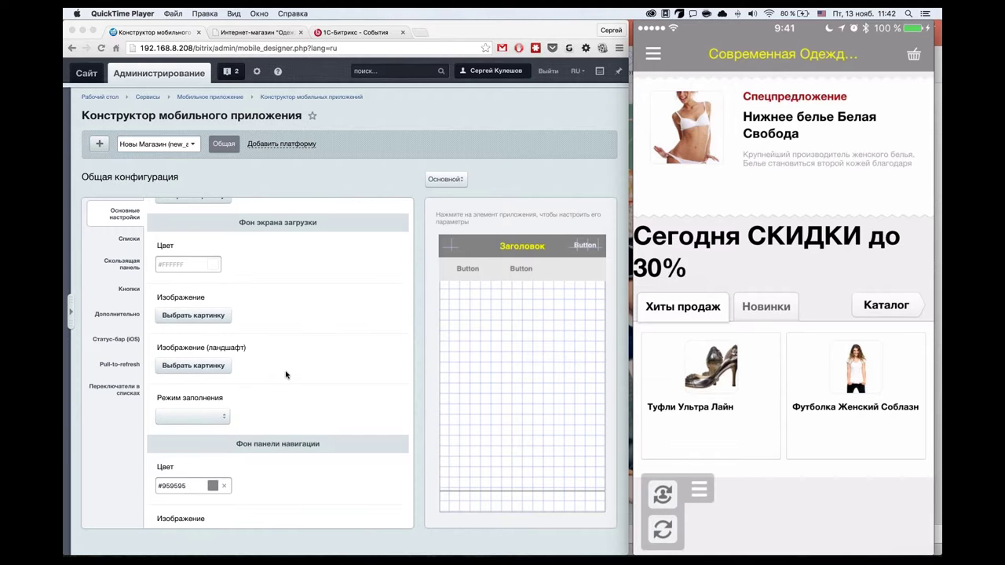
scroll(285, 374, "down", 2)
scroll(279, 375, "up", 6)
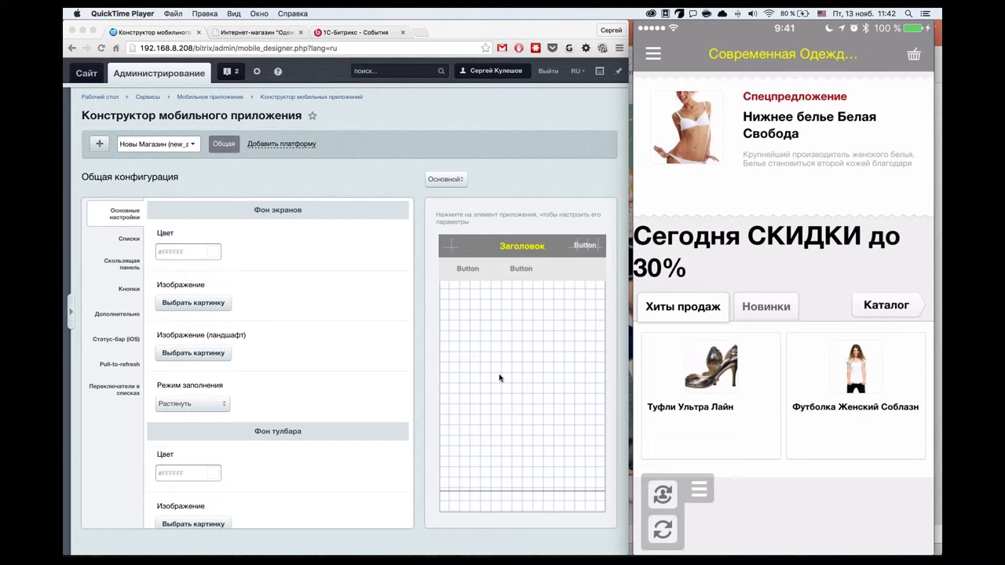
left_click(213, 254)
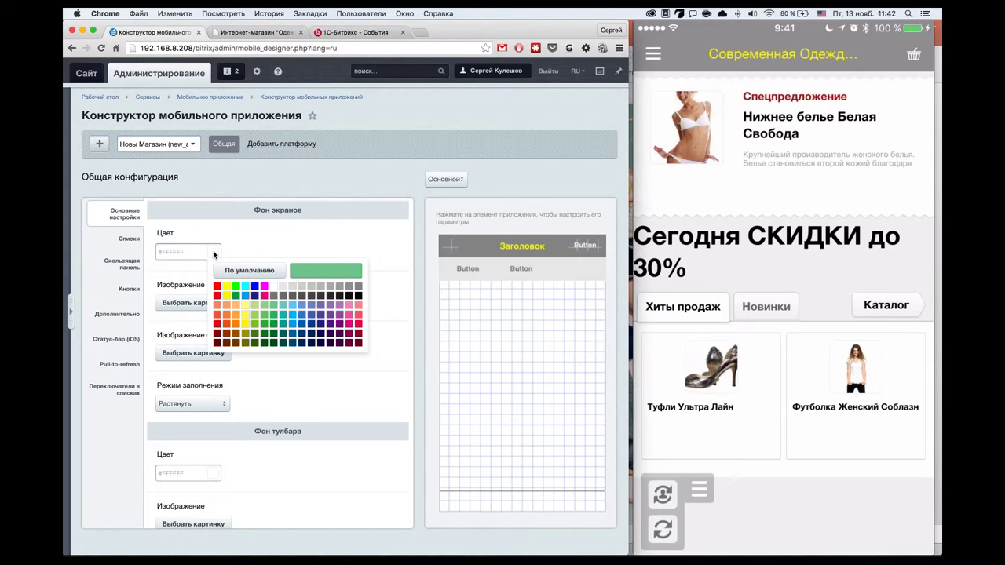
left_click(227, 290)
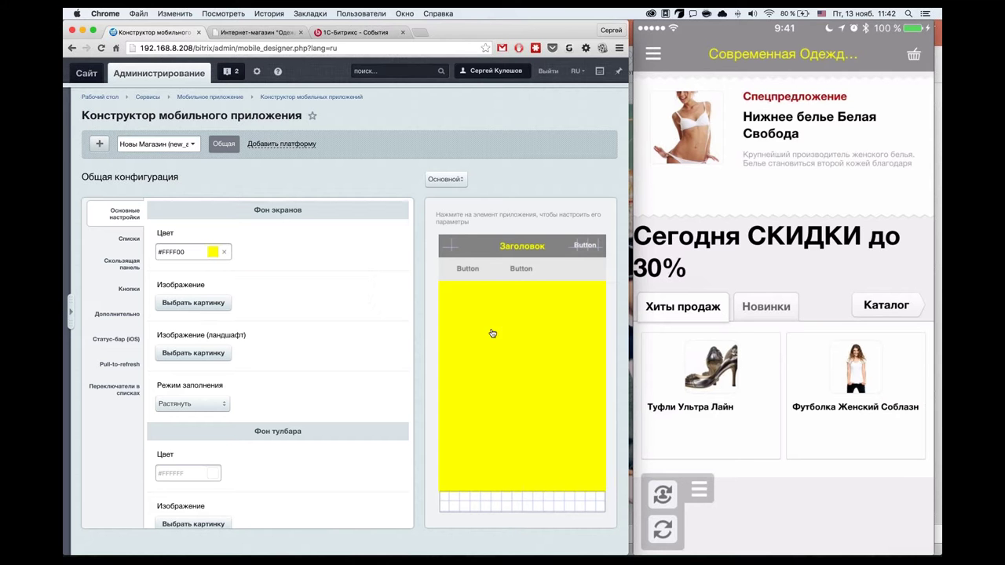
left_click(224, 252)
left_click(216, 253)
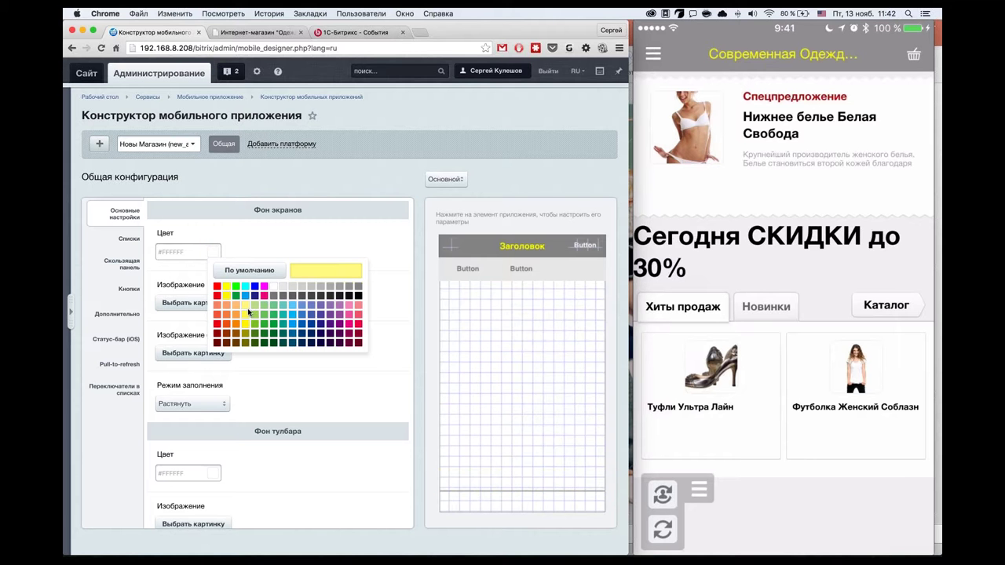
left_click(248, 308)
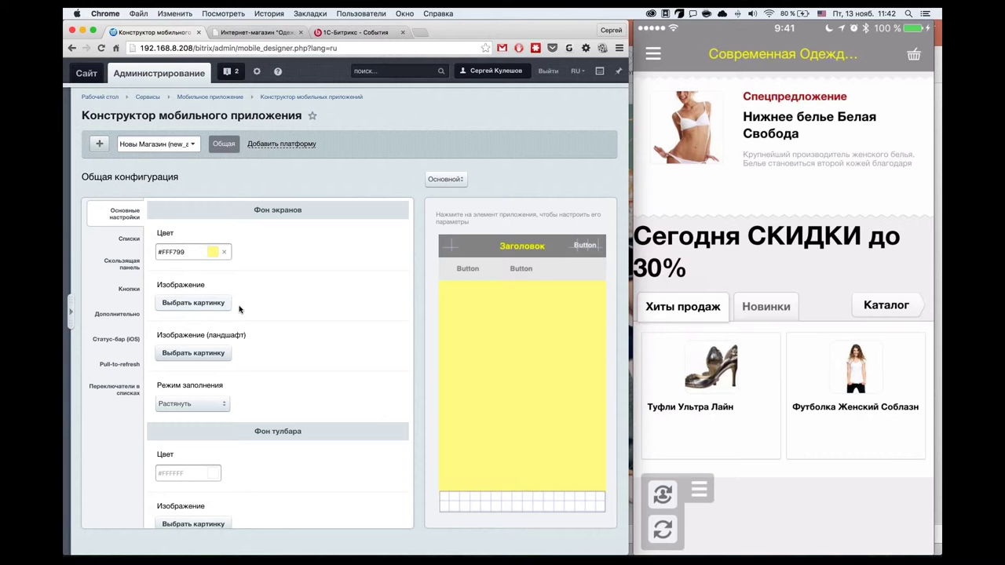
Try the mountain picture as the screens' background with the background colour cleared, and remove the picture again.
left_click(229, 306)
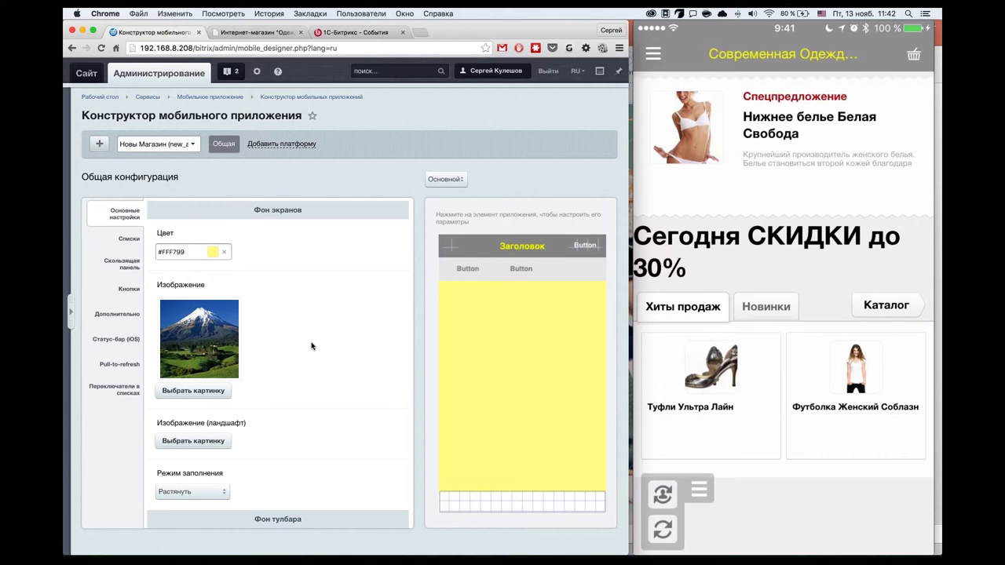
scroll(312, 346, "down", 1)
scroll(249, 291, "up", 1)
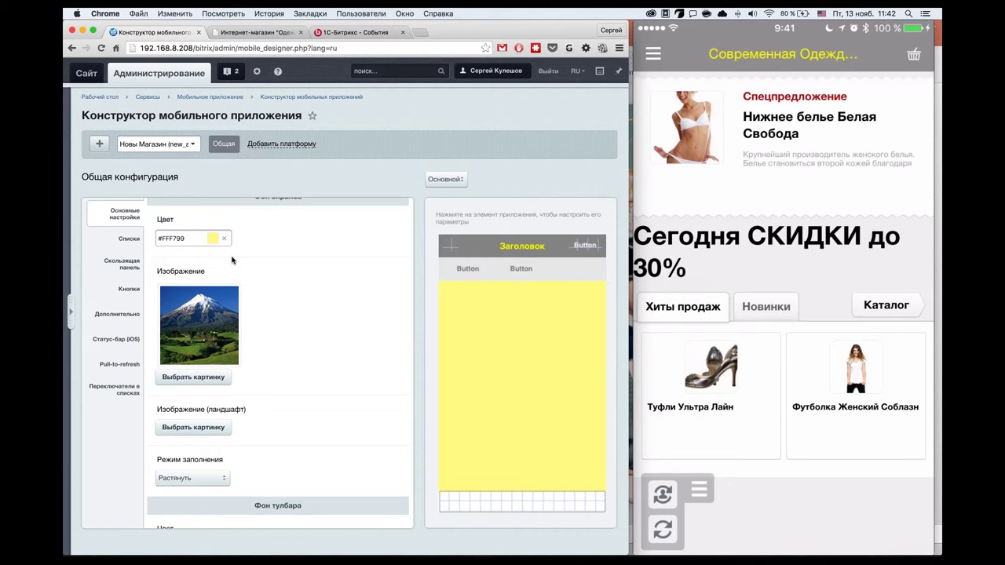
left_click(224, 252)
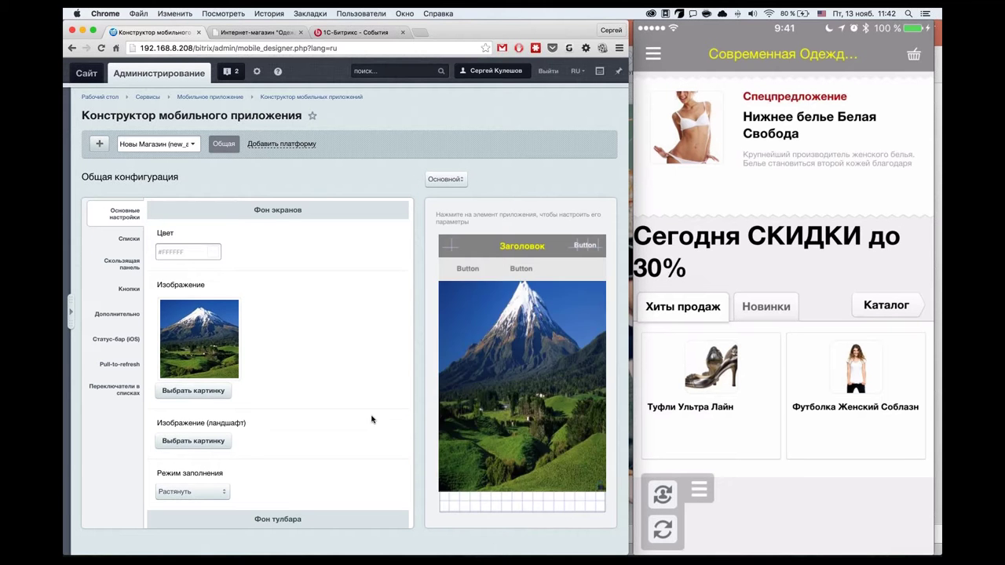
mouse_move(200, 328)
left_click(240, 299)
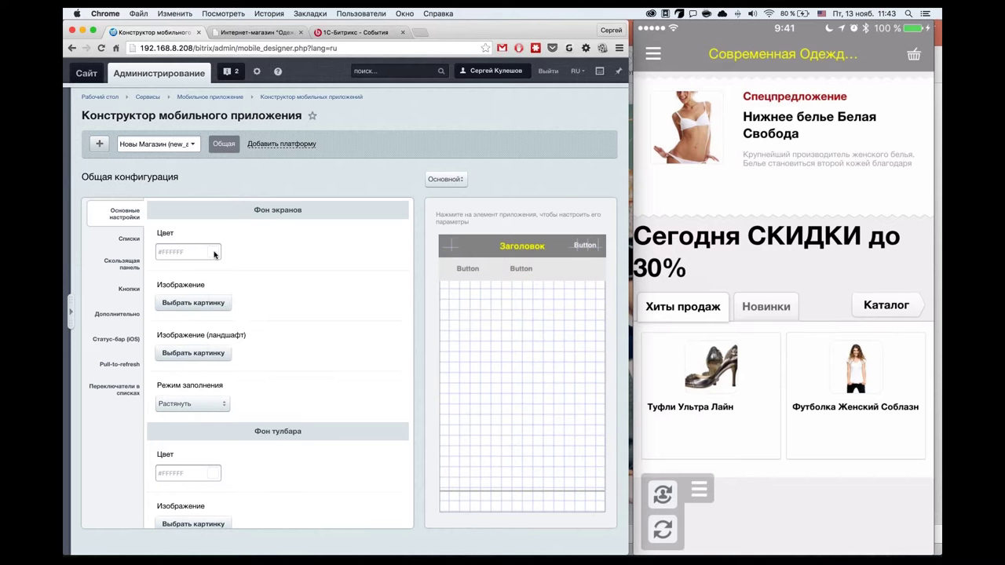
Set the screens' background colour (Фон экранов) to light yellow #FFF799.
left_click(215, 252)
left_click(246, 308)
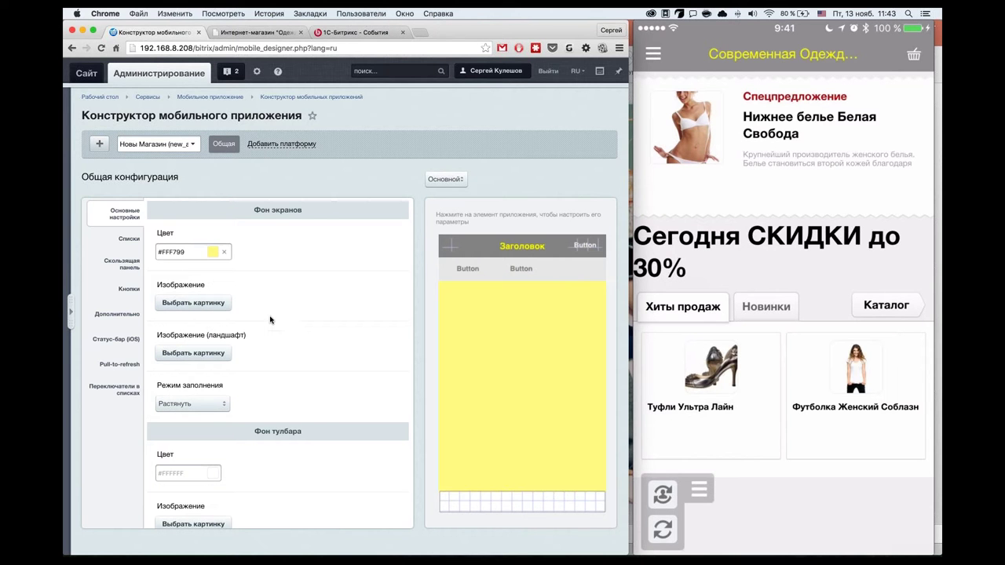
Set the toolbar background colour (Фон тулбара) to grey #CCCCCC.
scroll(268, 324, "down", 1)
scroll(267, 324, "down", 4)
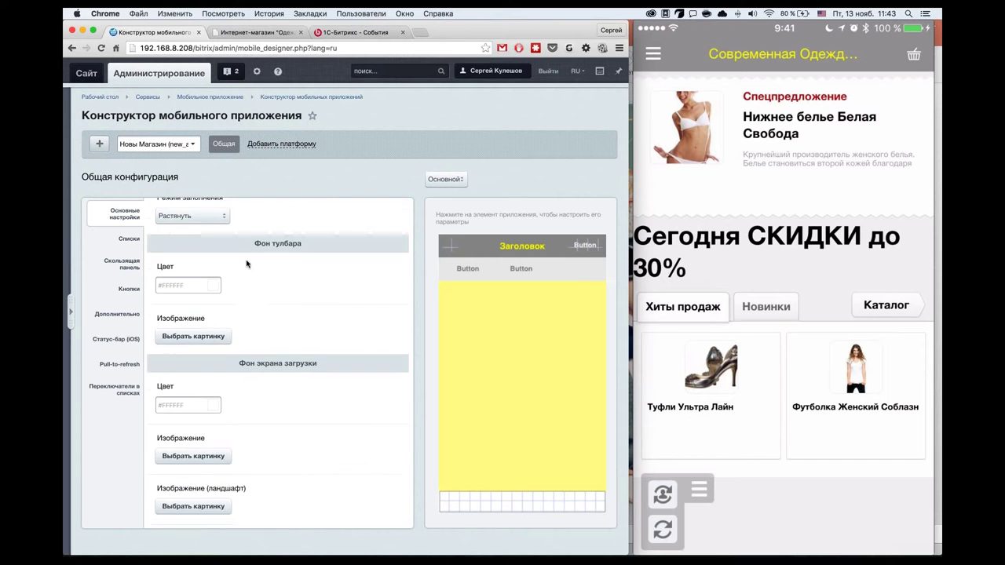
scroll(209, 254, "up", 1)
scroll(267, 318, "down", 1)
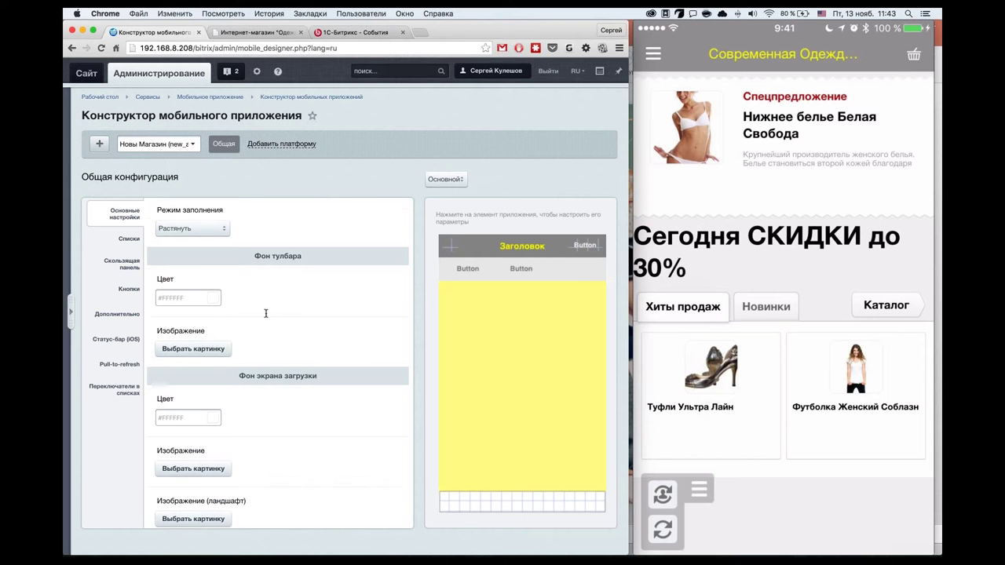
left_click(197, 293)
left_click(265, 329)
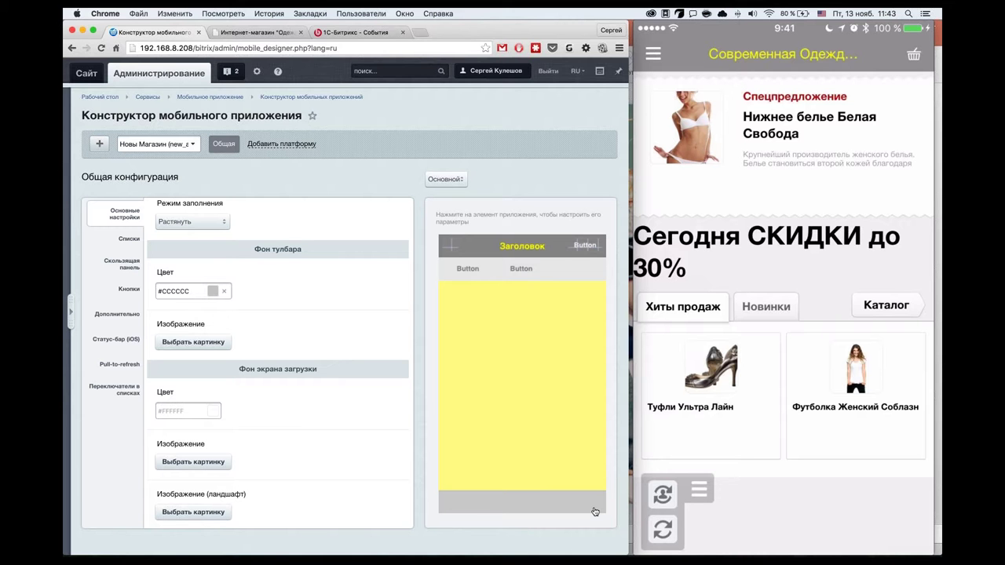
Examine the settings linked to the elements of the app preview, including the sliding panel and navigation bar.
left_click(536, 380)
left_click(549, 269)
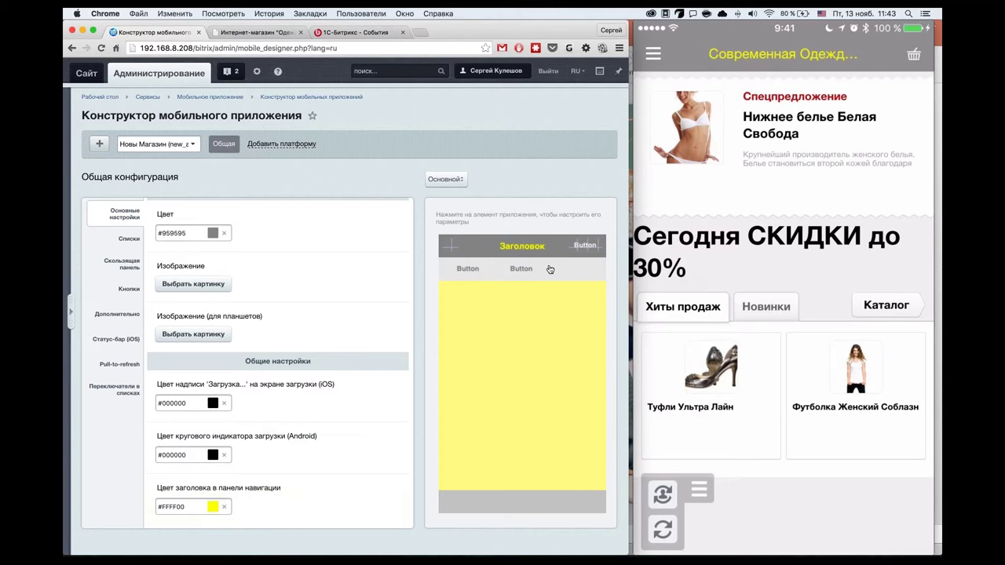
left_click(458, 270)
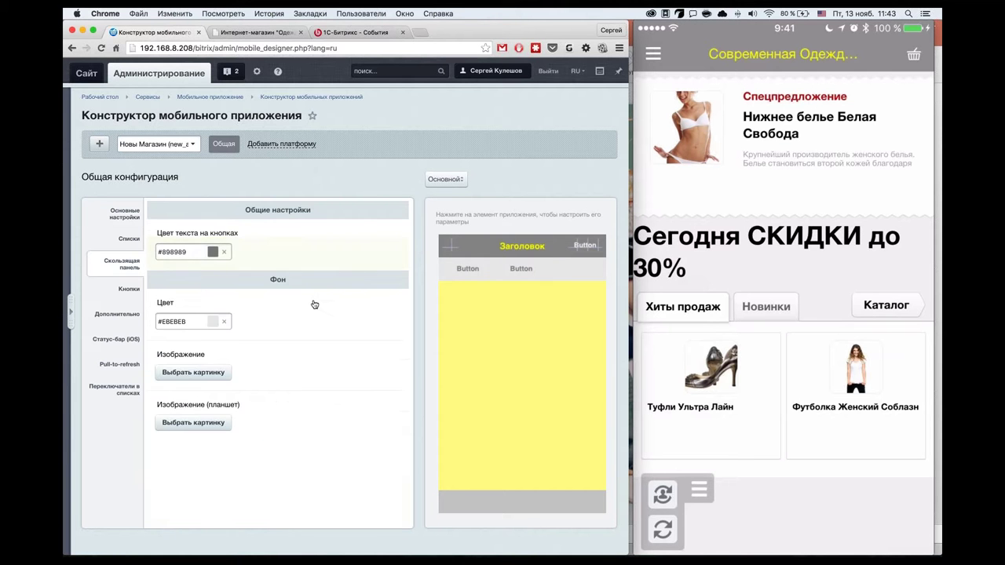
scroll(262, 345, "up", 5)
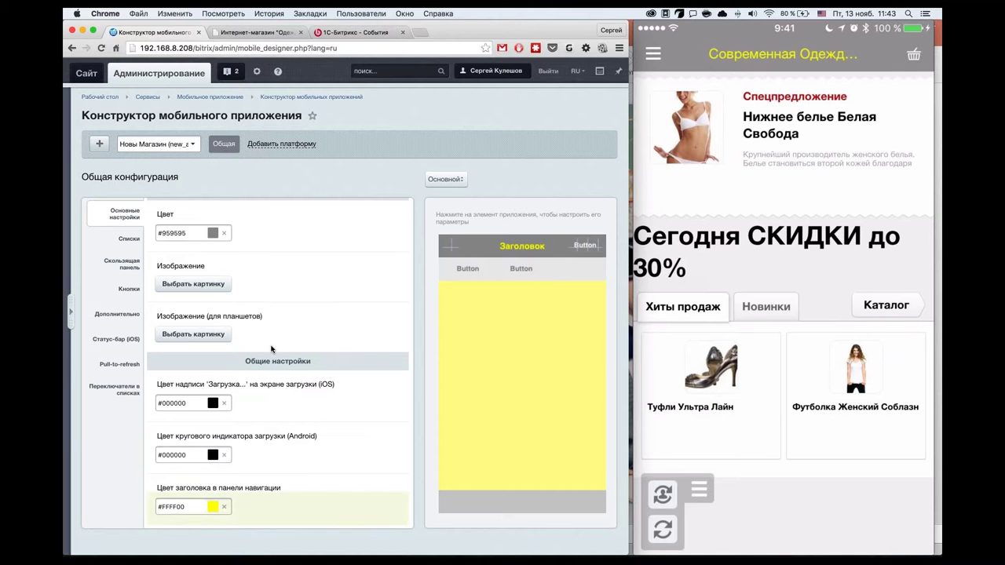
scroll(273, 353, "down", 2)
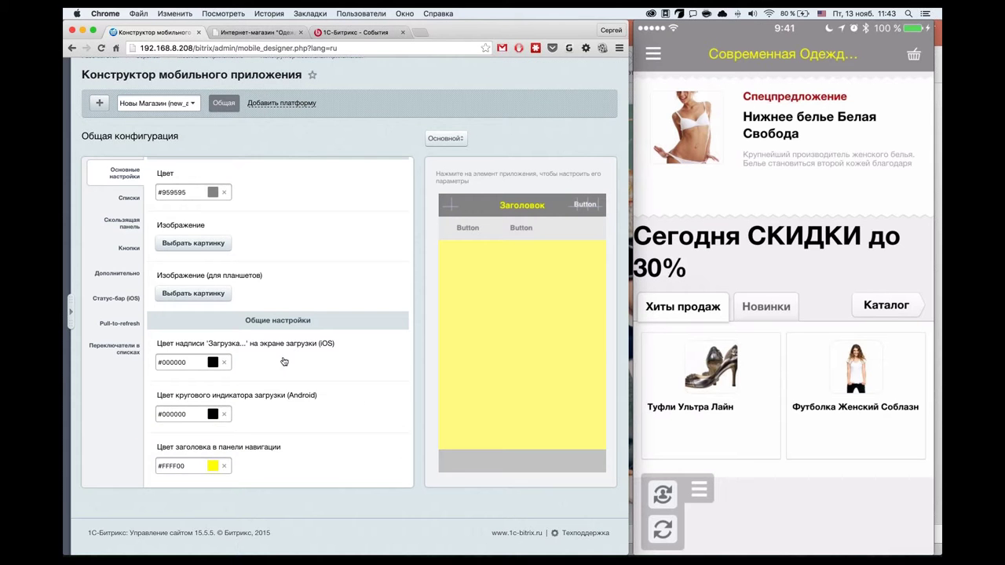
Set the toolbar background colour (Фон тулбара) to olive #ABA000.
left_click(469, 462)
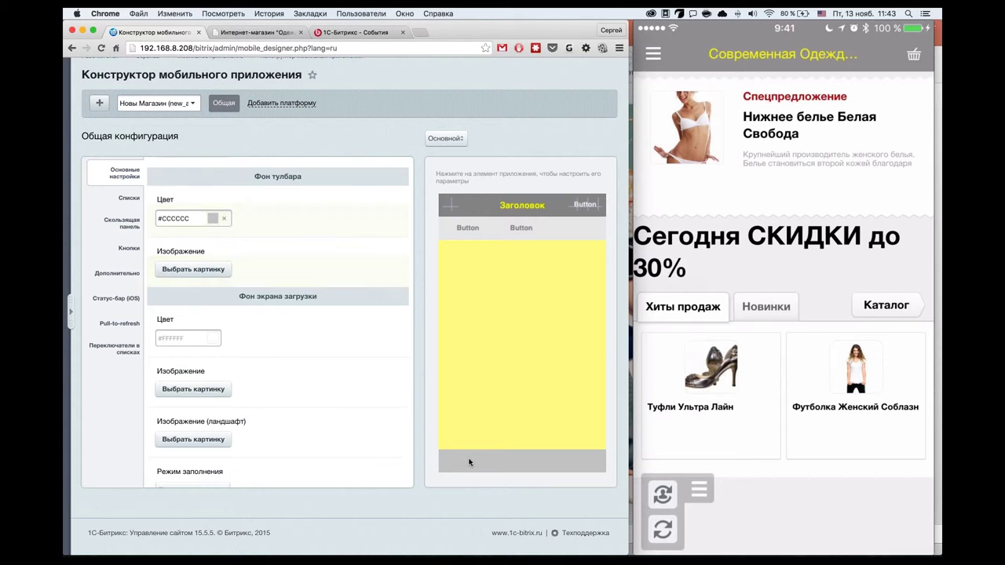
left_click(214, 219)
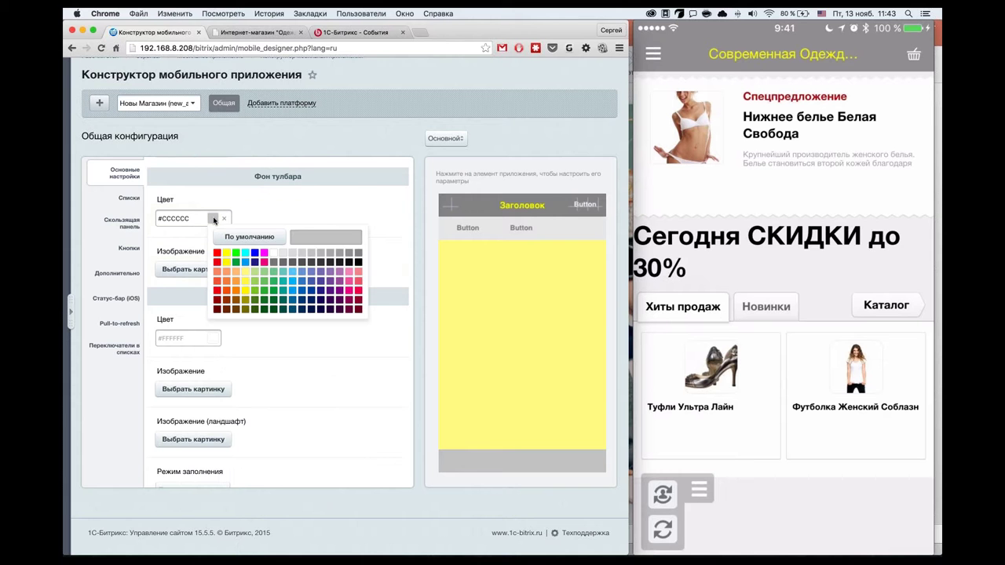
left_click(250, 306)
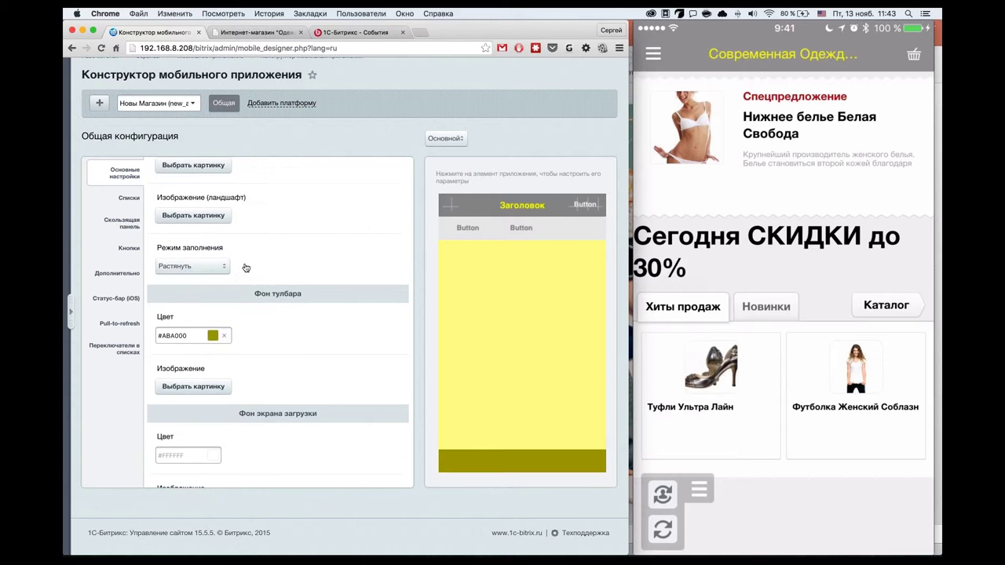
Set the navigation bar's background colour (Фон панели навигации) to olive #ABA000.
left_click(485, 199)
left_click(212, 219)
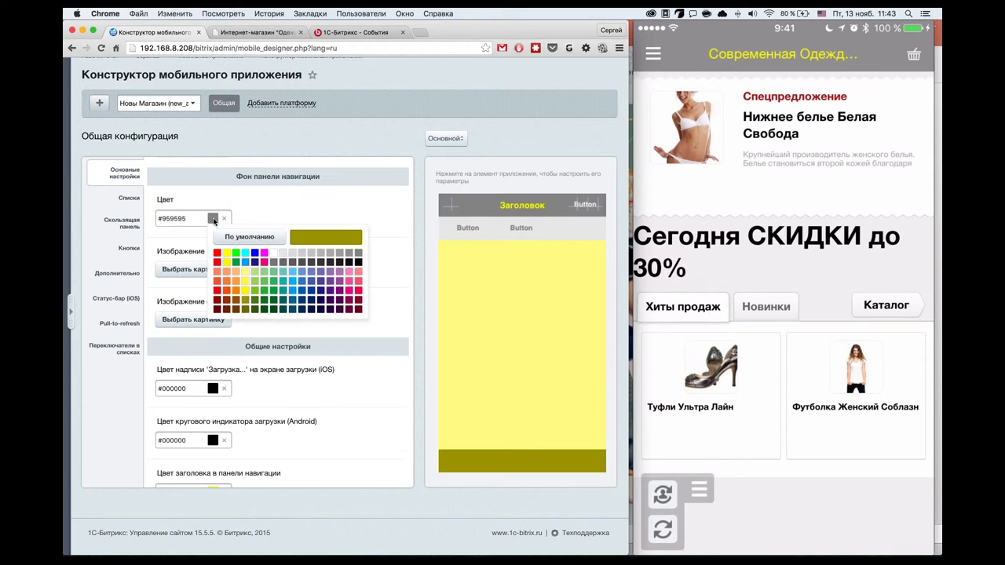
left_click(246, 298)
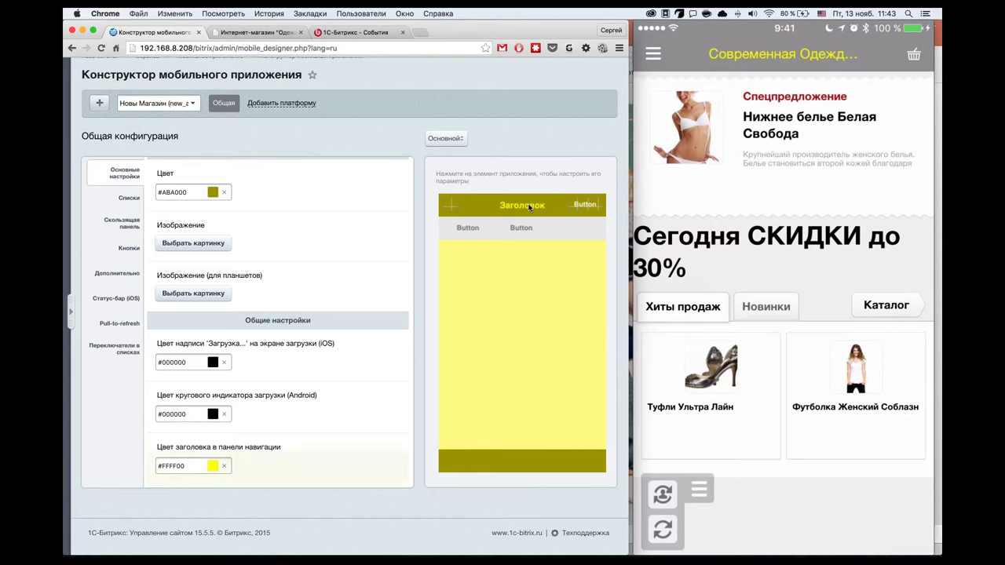
Set the navigation bar title colour (Цвет заголовка в панели навигации) to green #197B30.
left_click(212, 465)
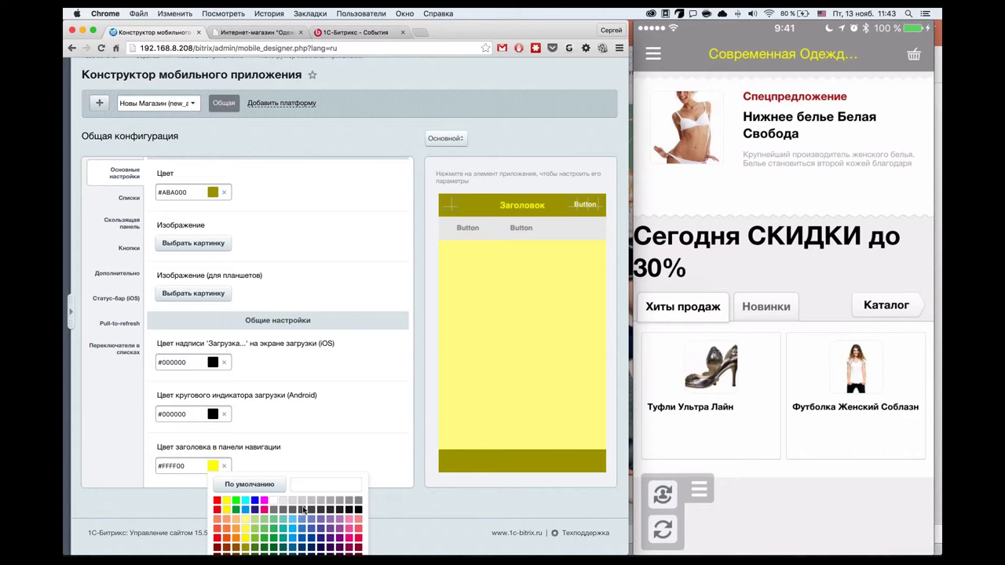
left_click(349, 510)
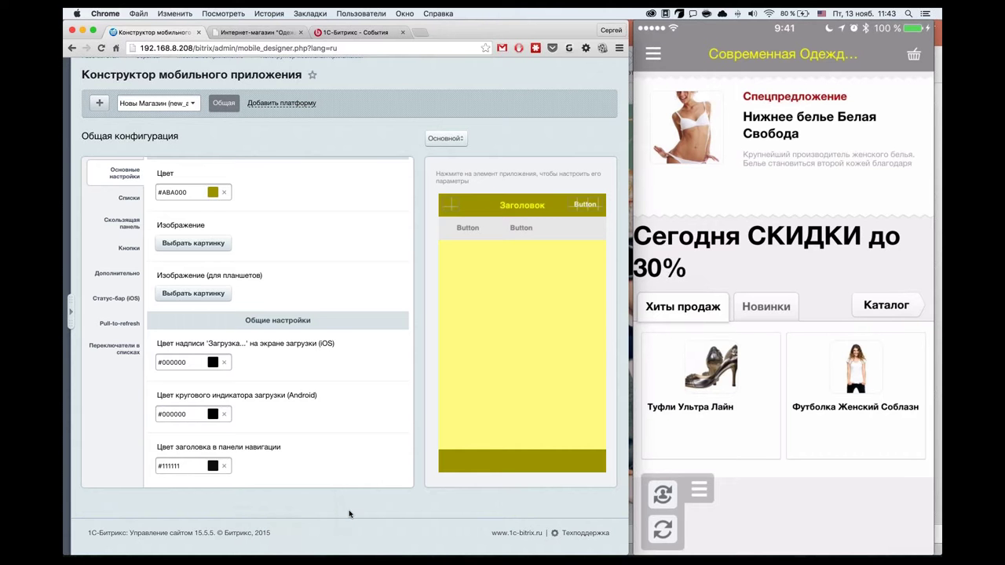
left_click(212, 467)
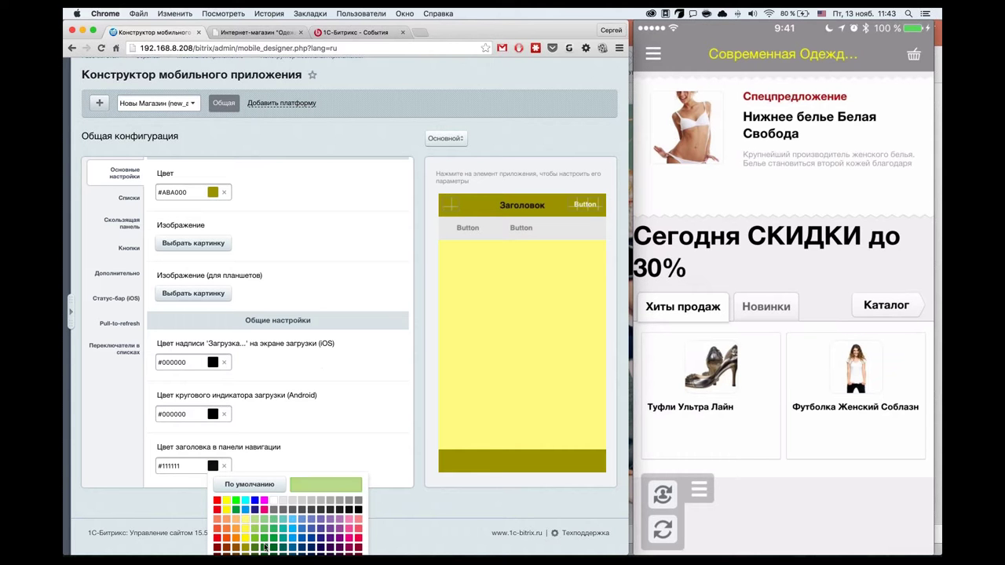
left_click(260, 540)
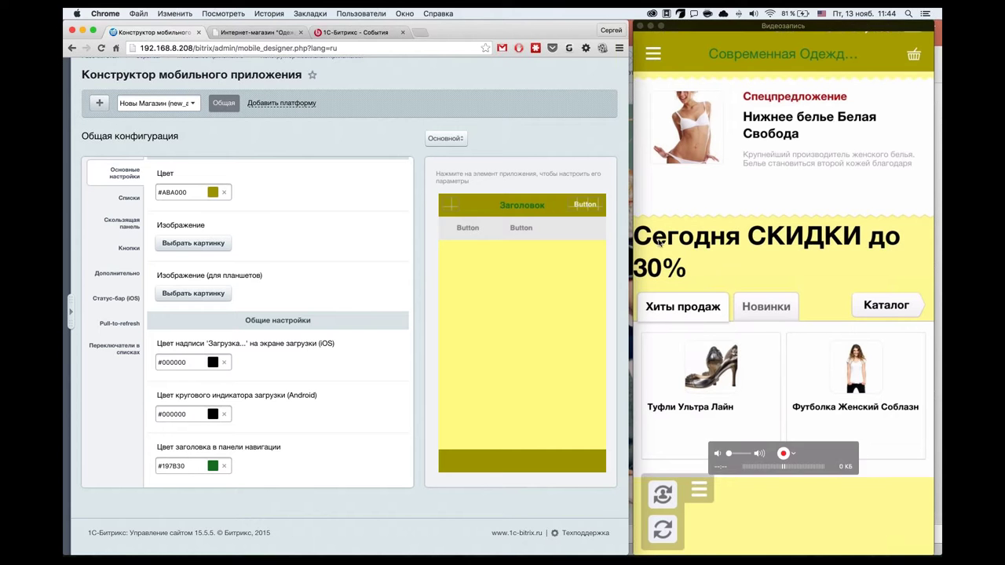
Open the sliding panel (Скользящая панель) settings and nudge the phone mirroring window slightly.
left_click(131, 205)
left_click(123, 223)
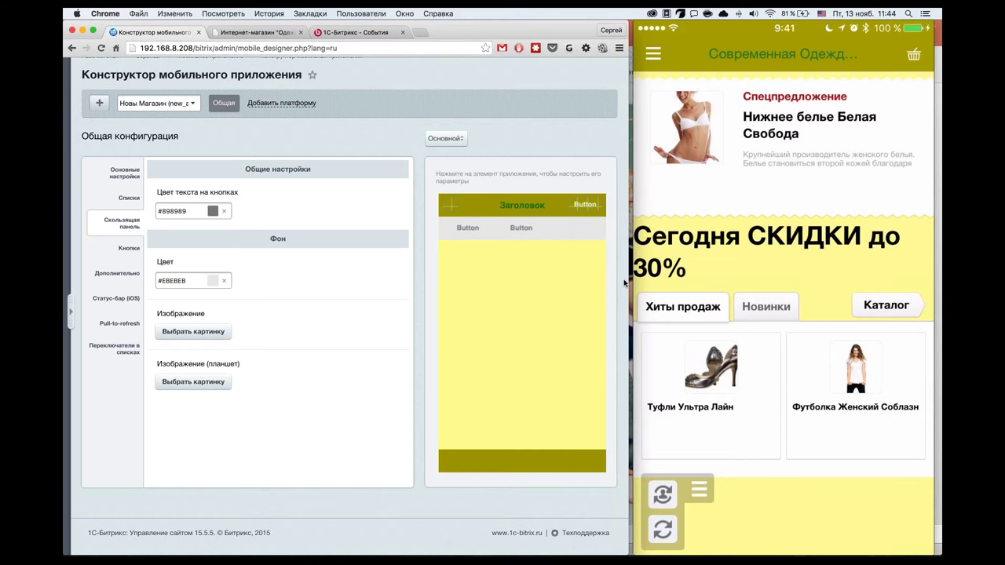
mouse_move(831, 37)
left_click_drag(813, 27, 810, 28)
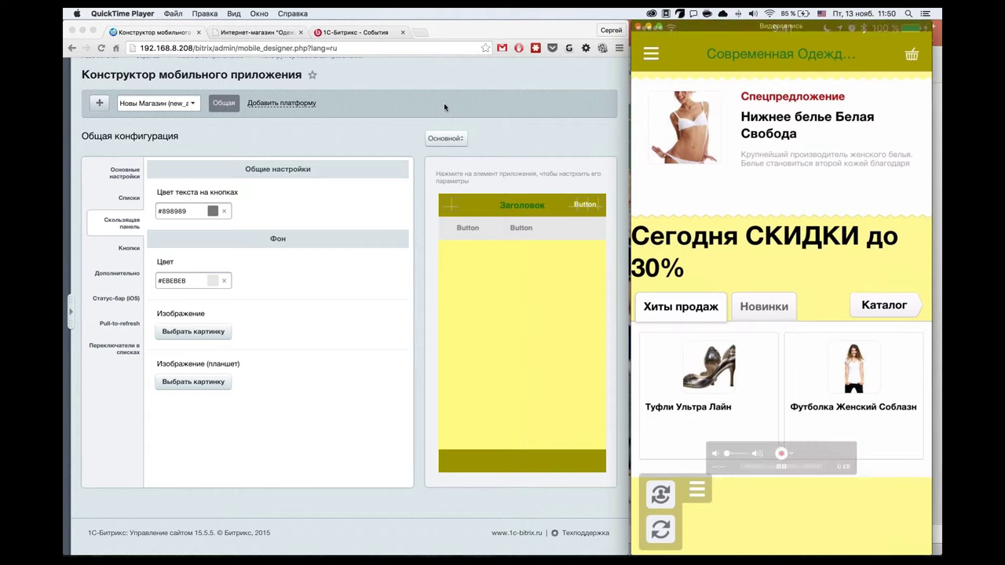
Switch to PowerPoint and show slide 14, "Посмотрим примеры?".
key("super+Tab")
key("super+Tab")
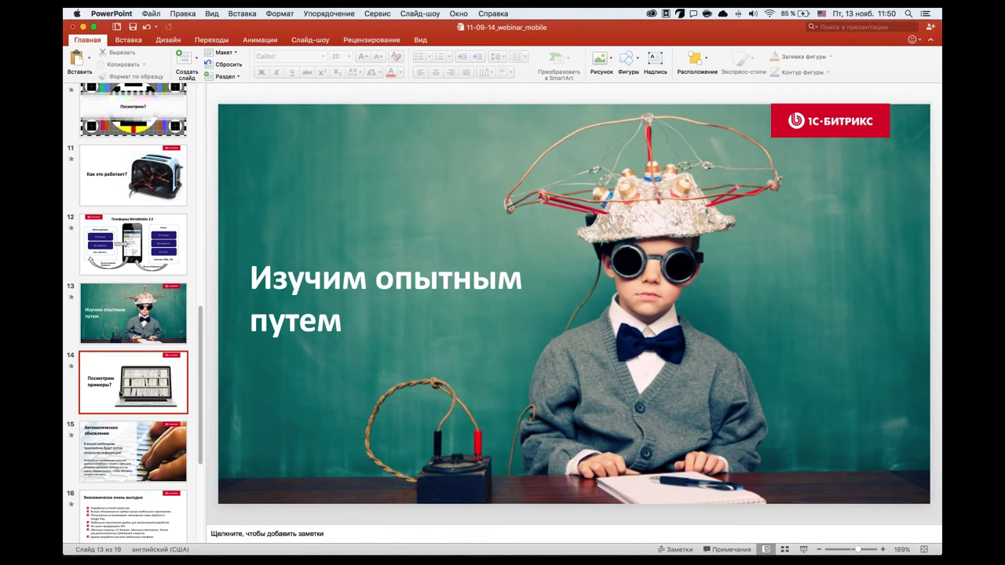
left_click(119, 394)
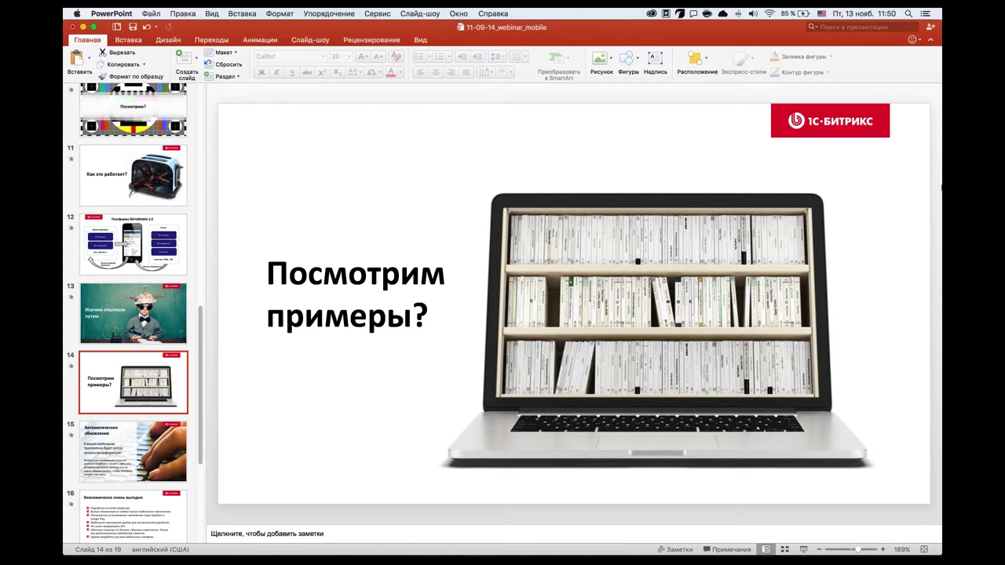
Switch to the QuickTime Player phone window and place it over the middle of the slide to view the example mobile apps.
left_click(620, 540)
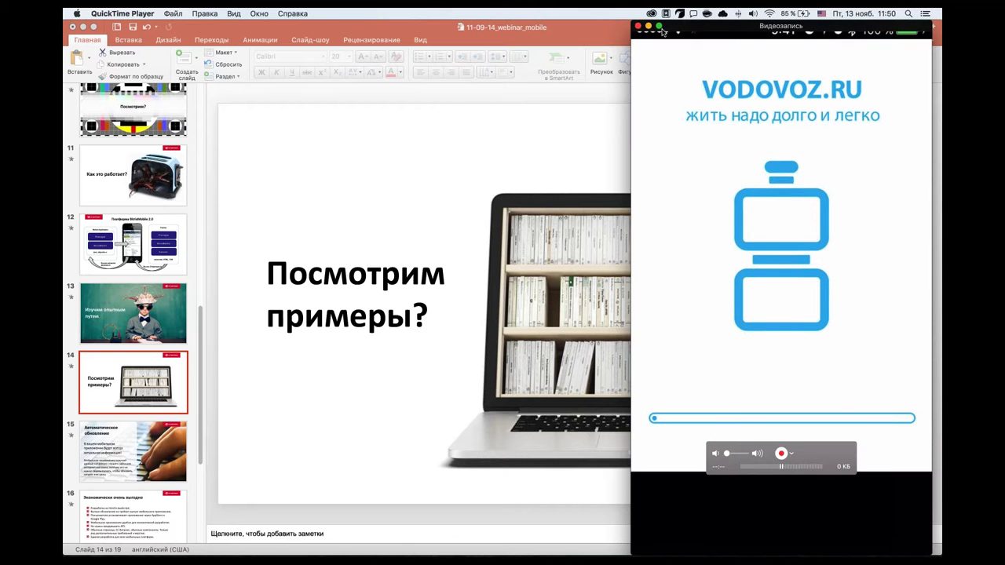
left_click_drag(752, 22, 472, 21)
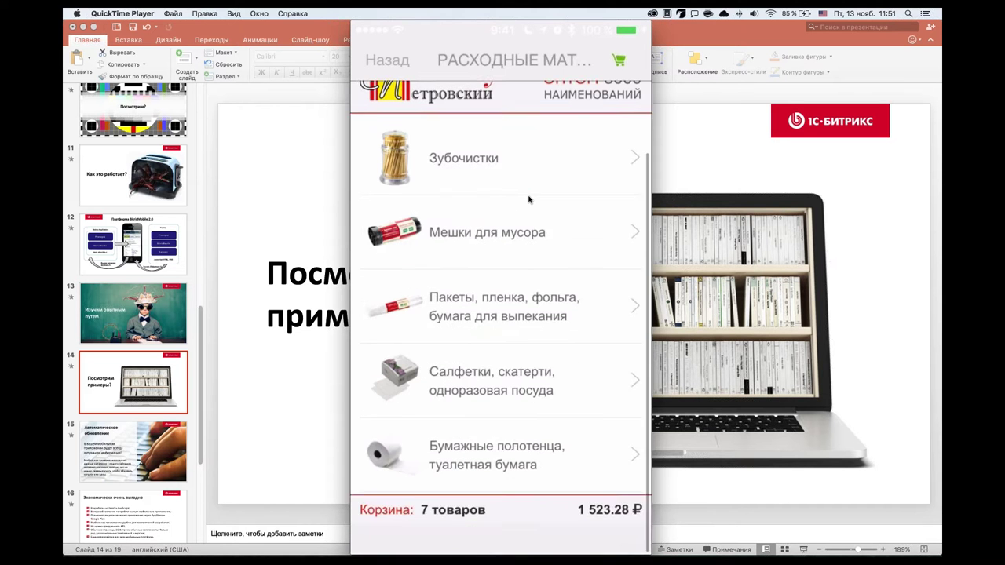
mouse_move(429, 529)
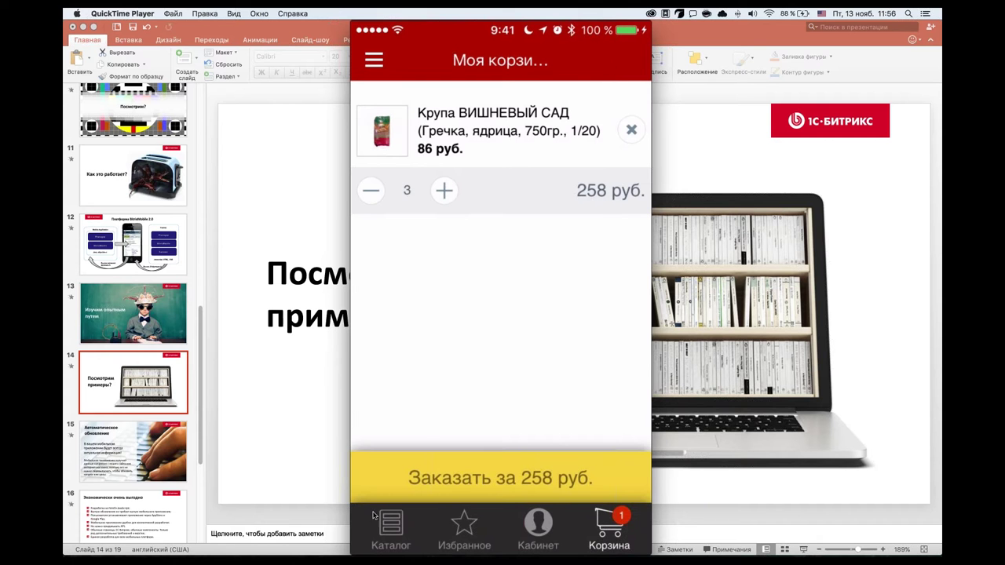
mouse_move(490, 510)
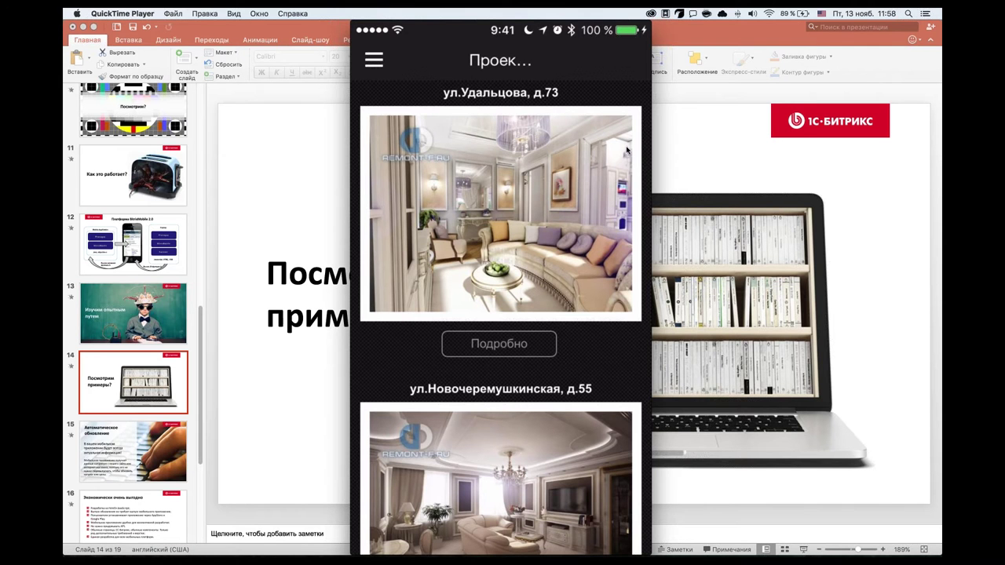
Return to the PowerPoint presentation and show slide 15, "Автоматическое обновление".
left_click(119, 447)
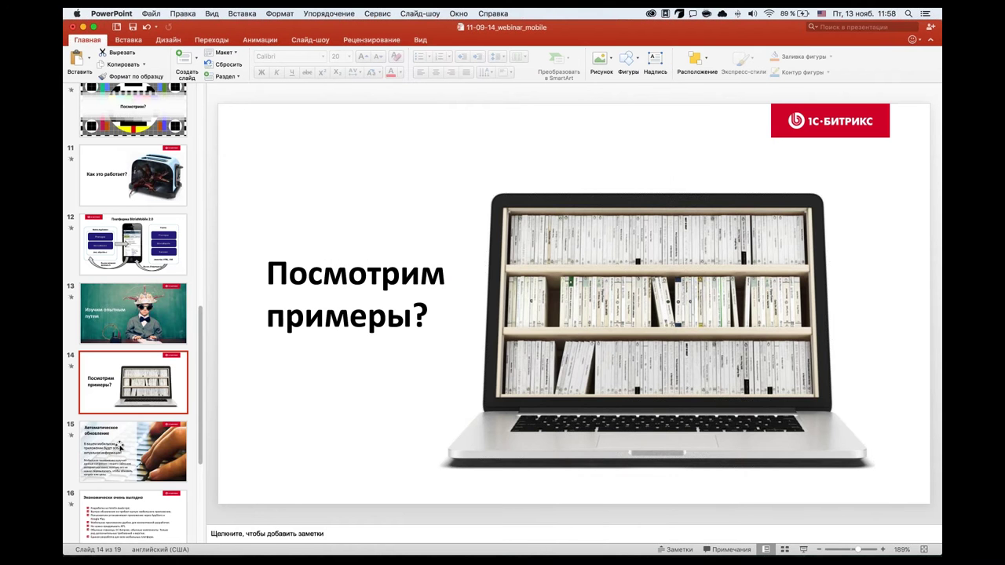
left_click(119, 447)
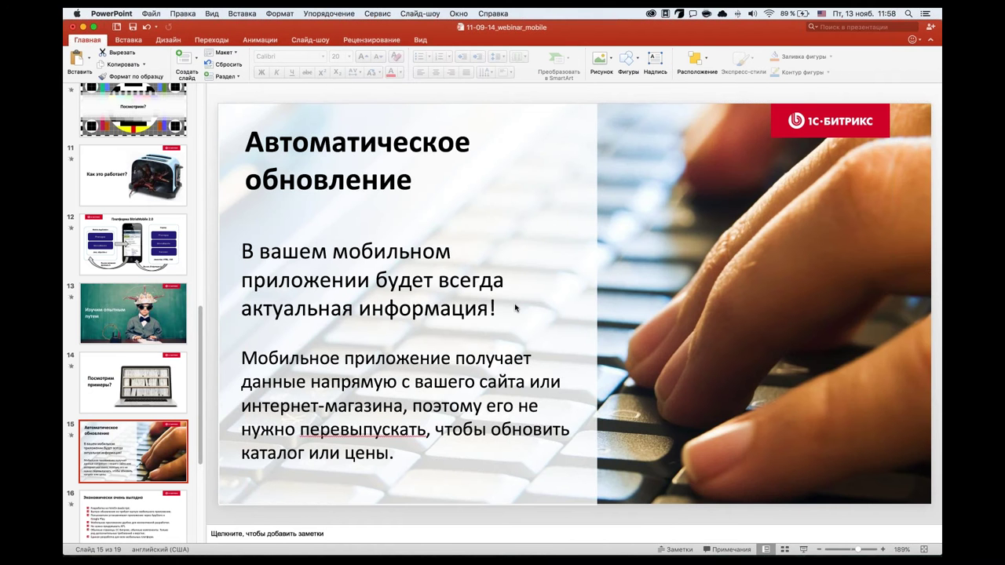